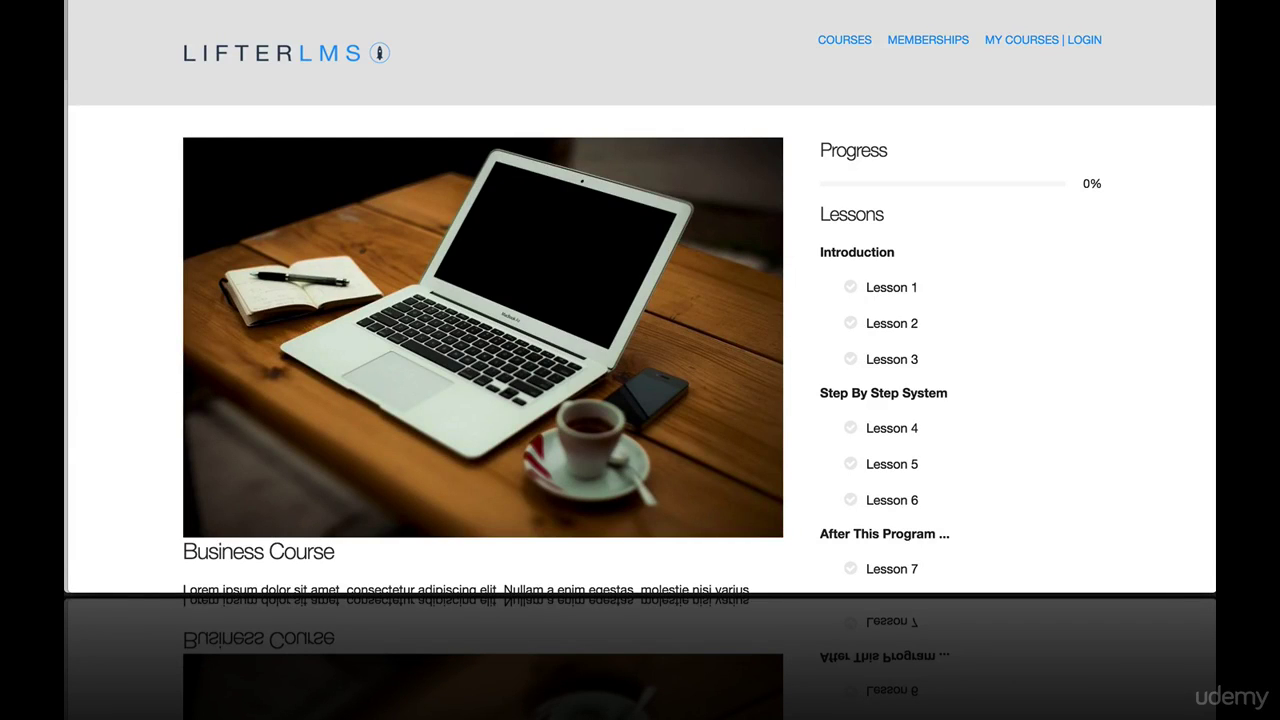
Scroll the course page to the pricing table: $99 one-time, $39 monthly for 3 months, free with Gold Membership
scroll(614, 285, down, 5)
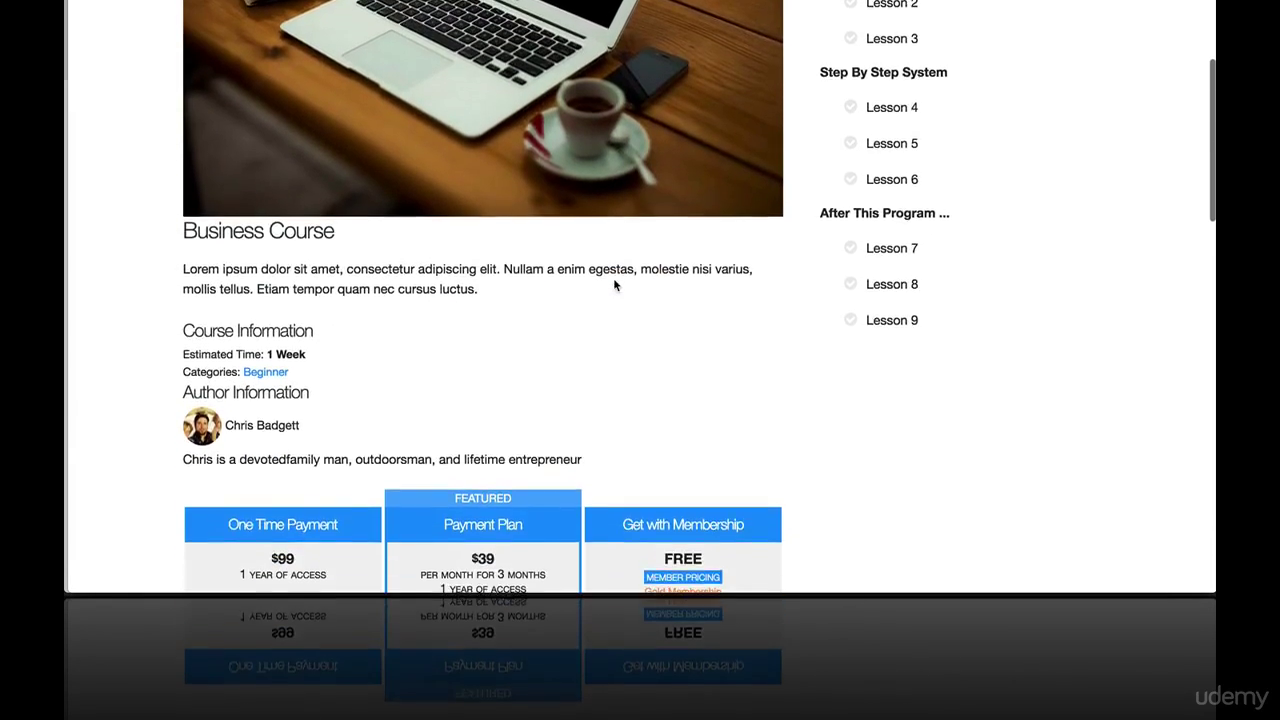
scroll(614, 285, down, 3)
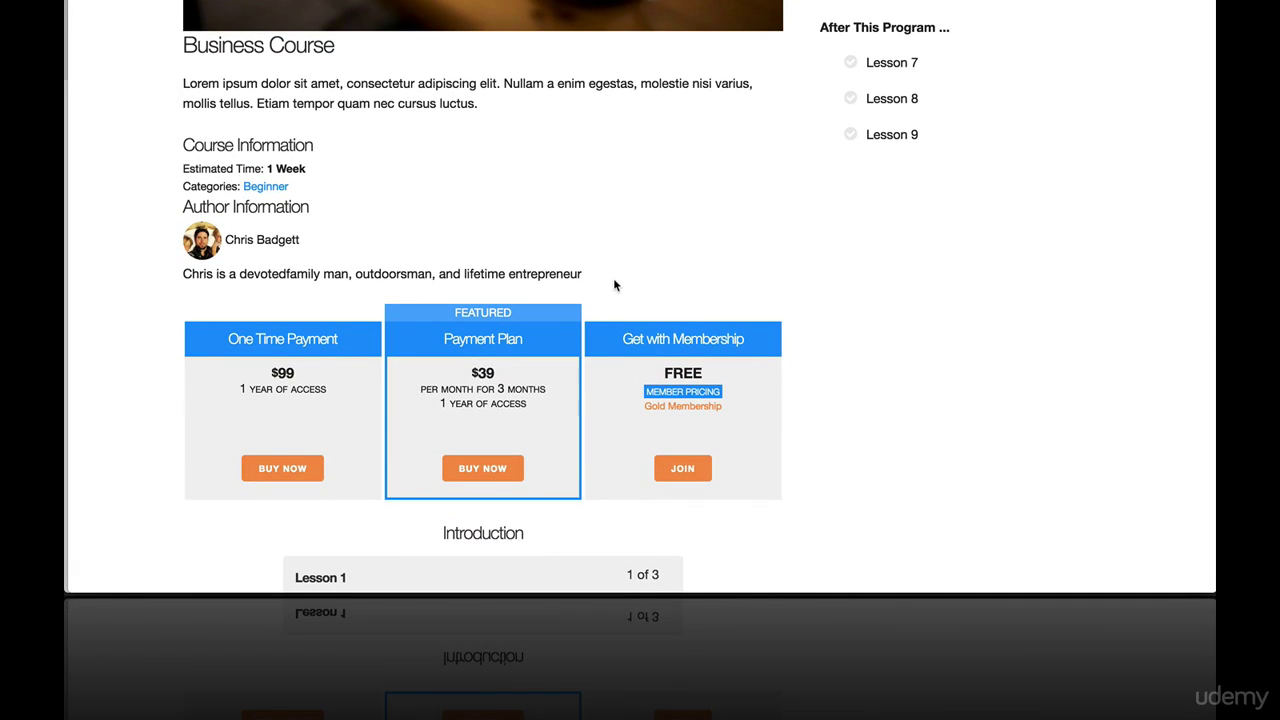
scroll(614, 285, down, 1)
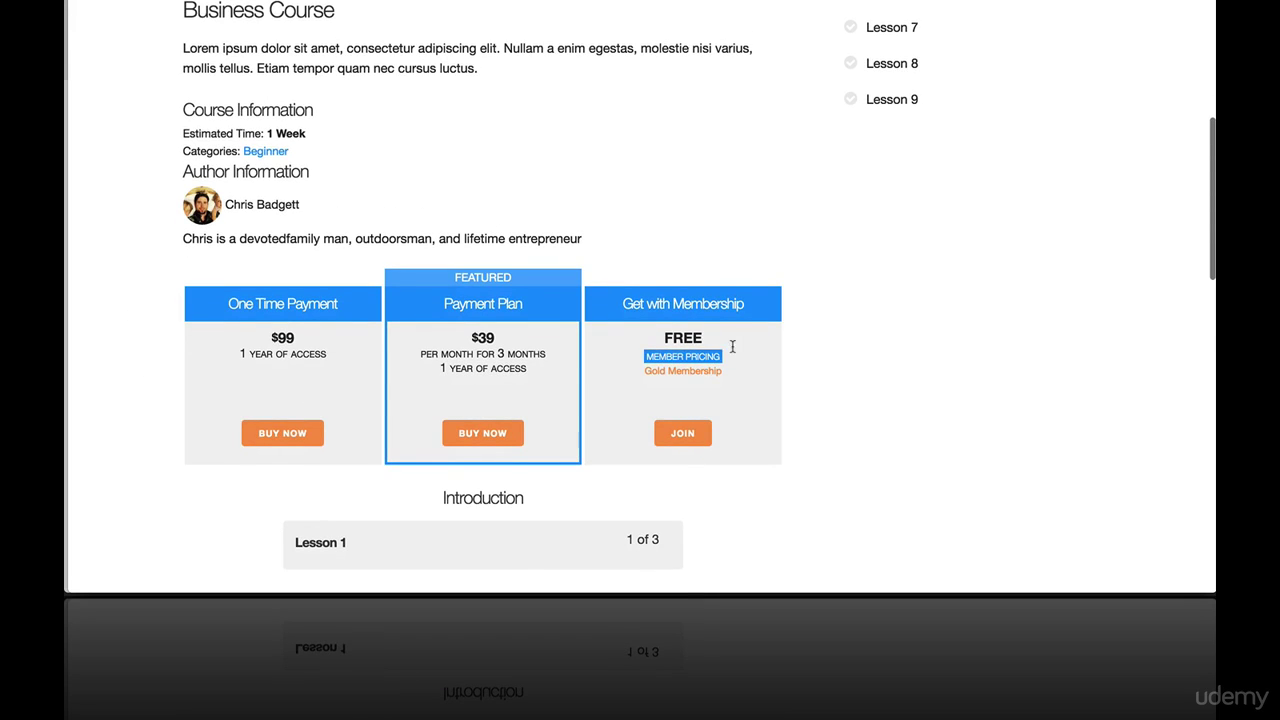
scroll(863, 344, down, 2)
scroll(864, 346, up, 1)
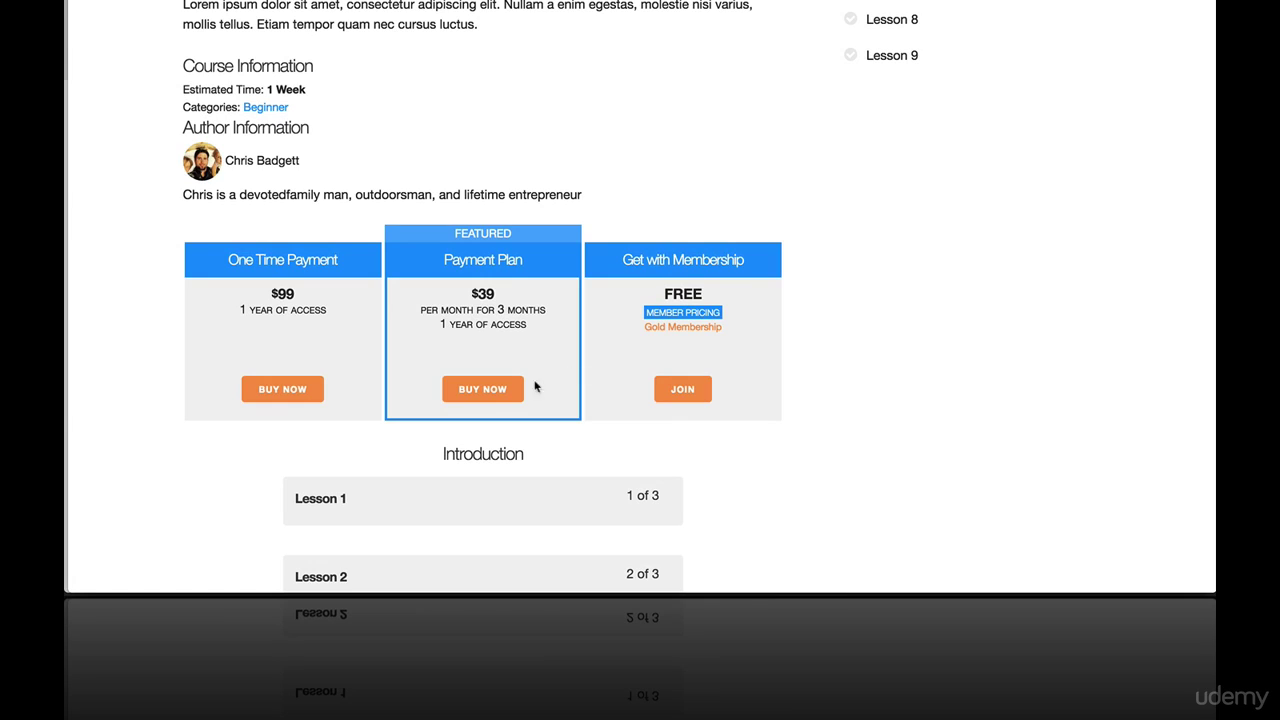
scroll(398, 162, up, 1)
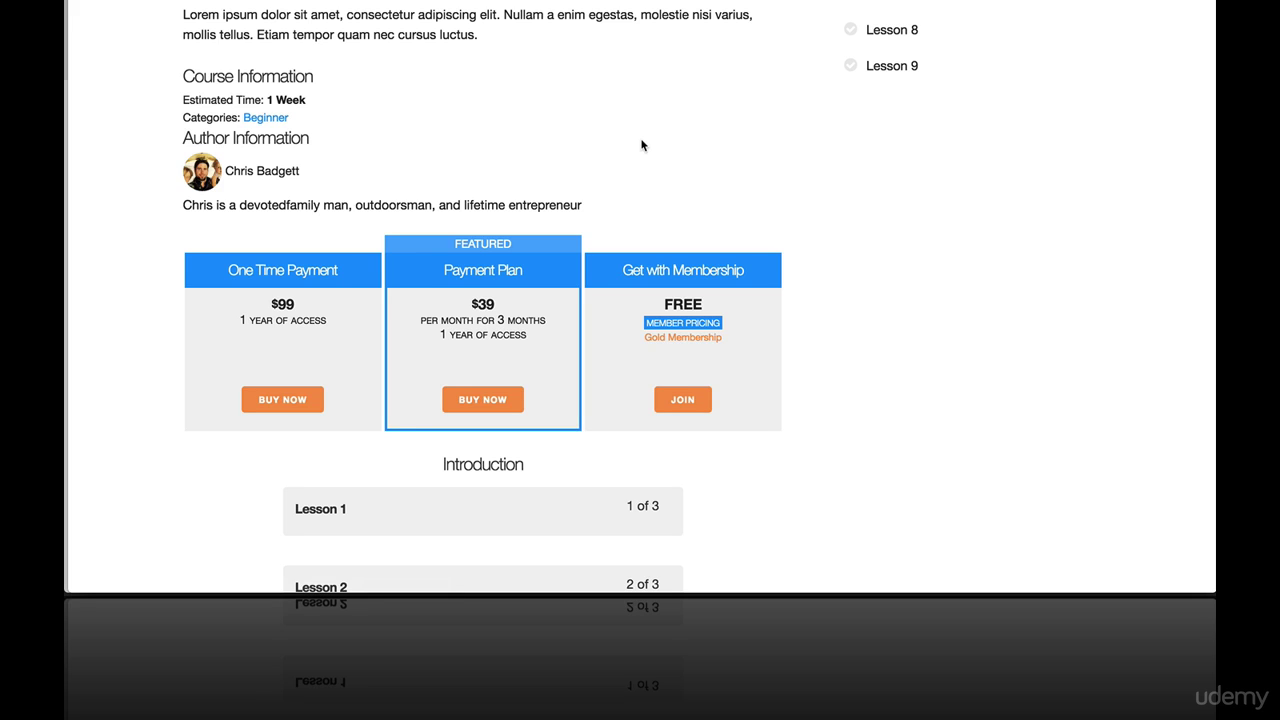
scroll(642, 145, up, 1)
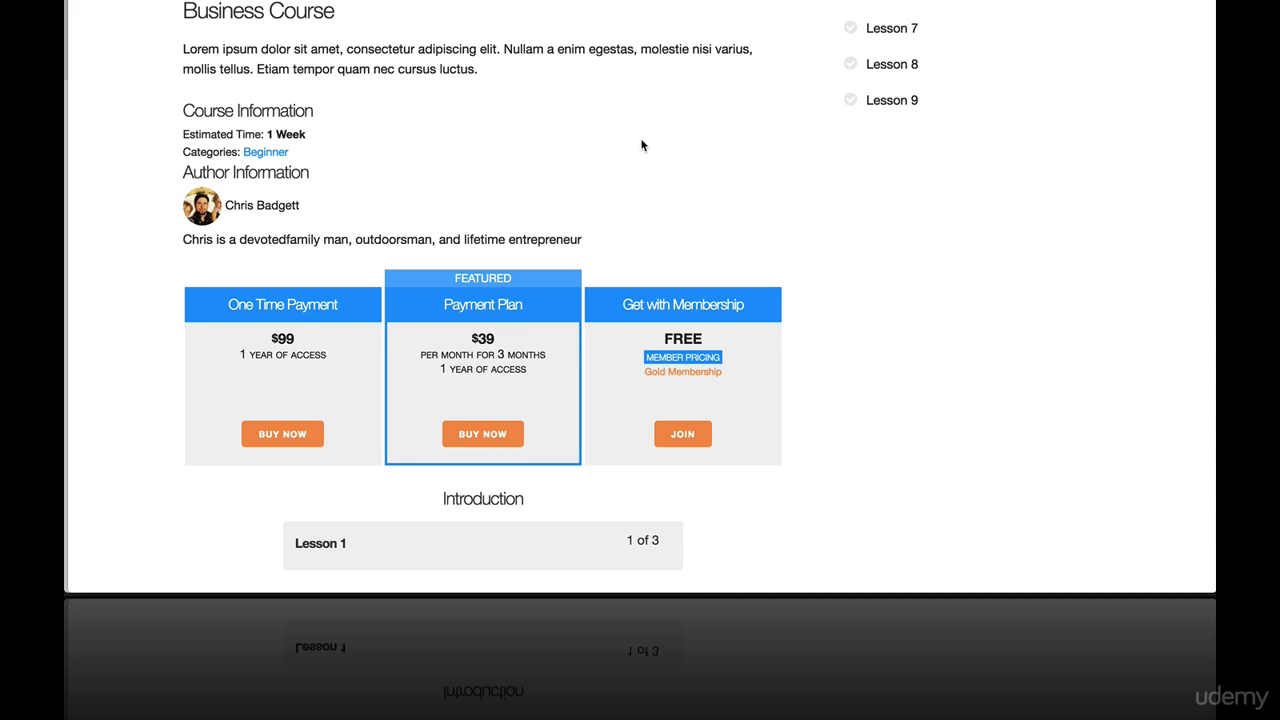
scroll(642, 145, down, 2)
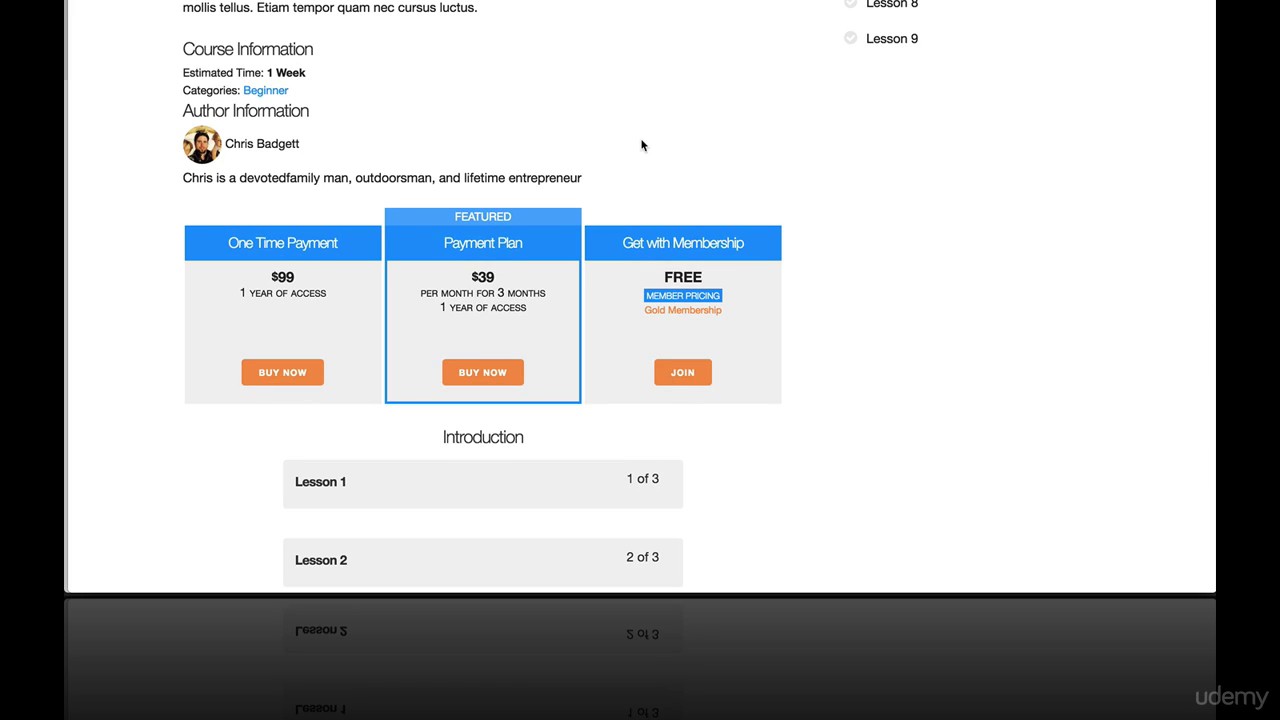
scroll(642, 145, up, 2)
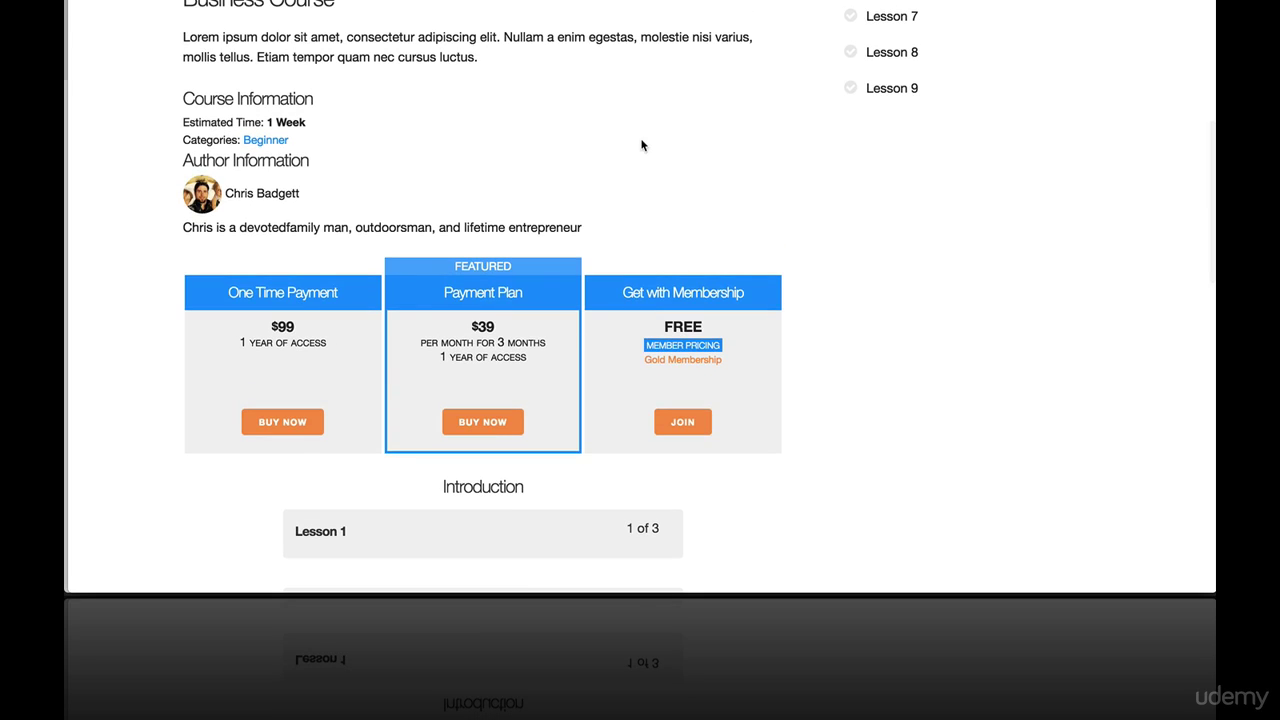
scroll(642, 145, up, 2)
scroll(642, 145, down, 2)
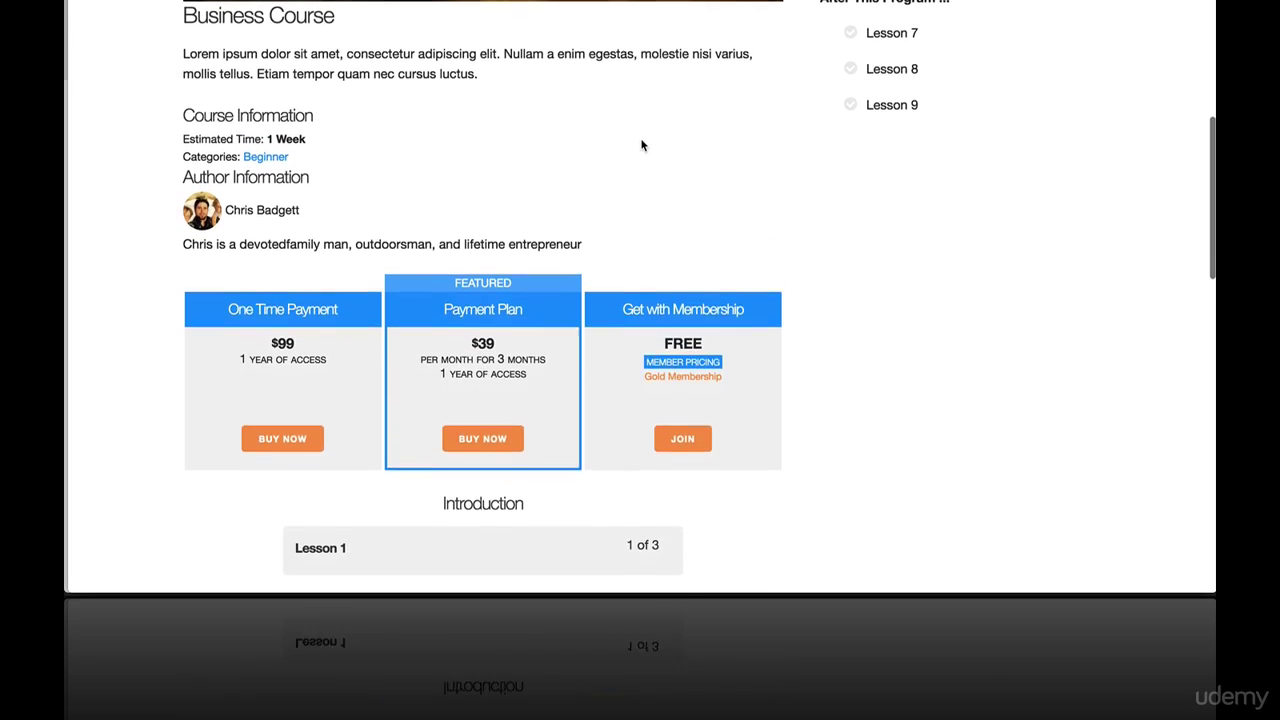
scroll(642, 145, down, 2)
scroll(642, 145, down, 1)
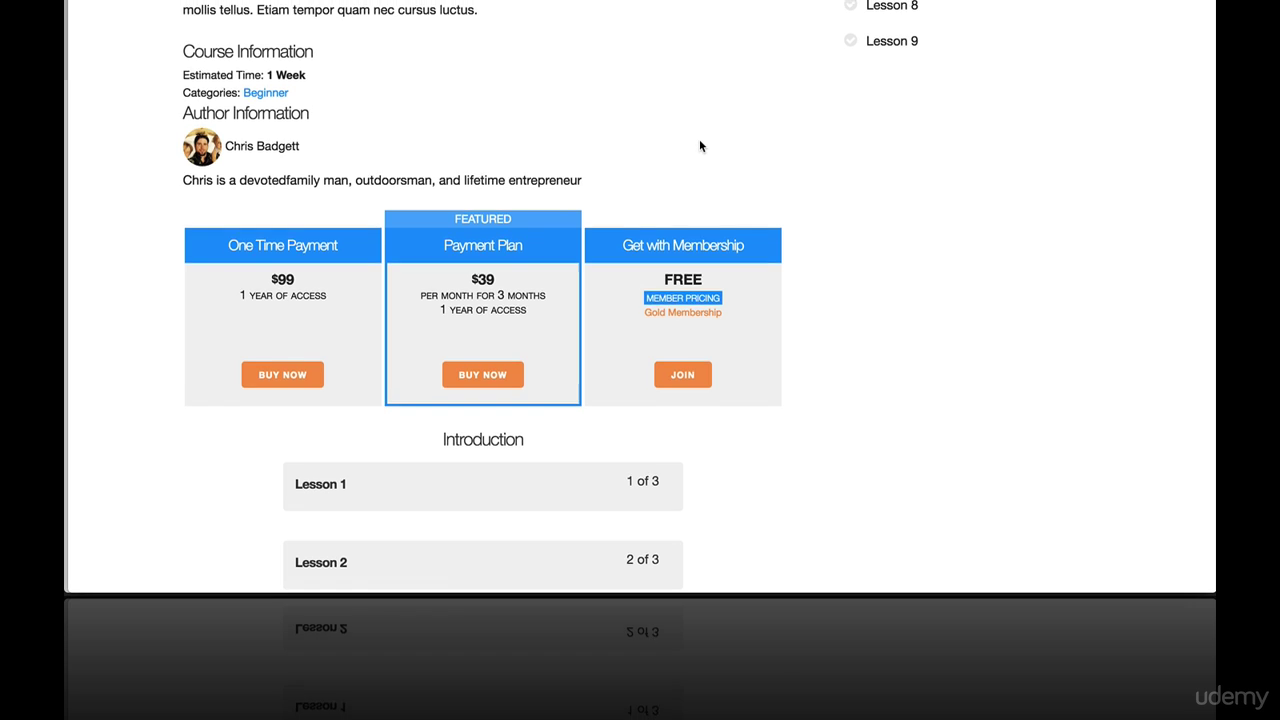
Return to the top of the course page and open the Business Course via Edit Course
scroll(699, 146, up, 2)
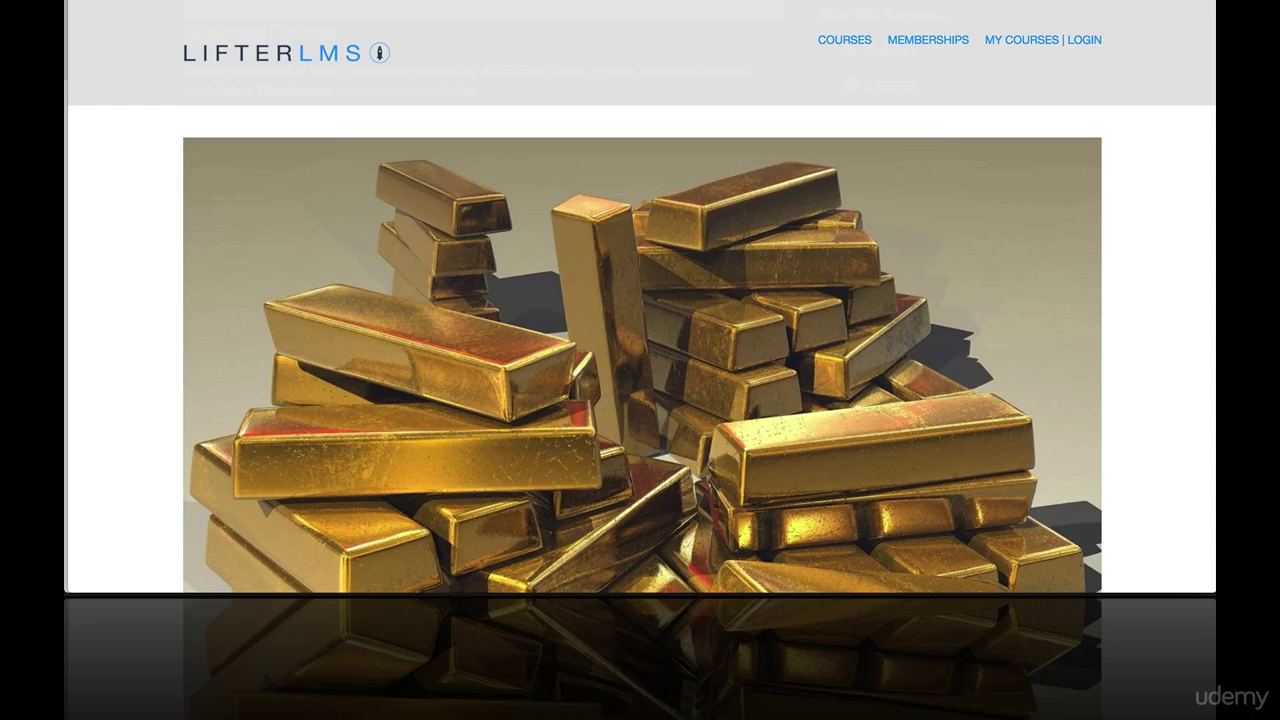
scroll(529, 182, down, 2)
scroll(529, 182, down, 3)
scroll(529, 182, down, 2)
scroll(530, 188, down, 1)
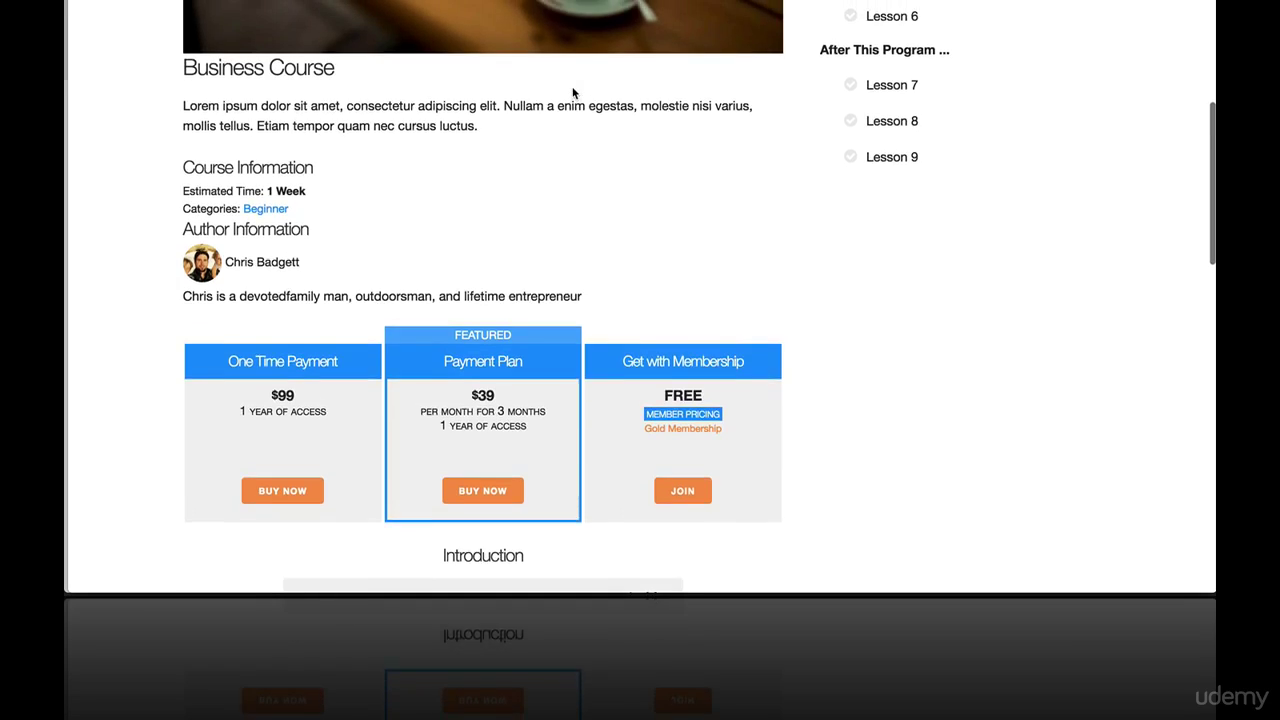
scroll(571, 91, up, 5)
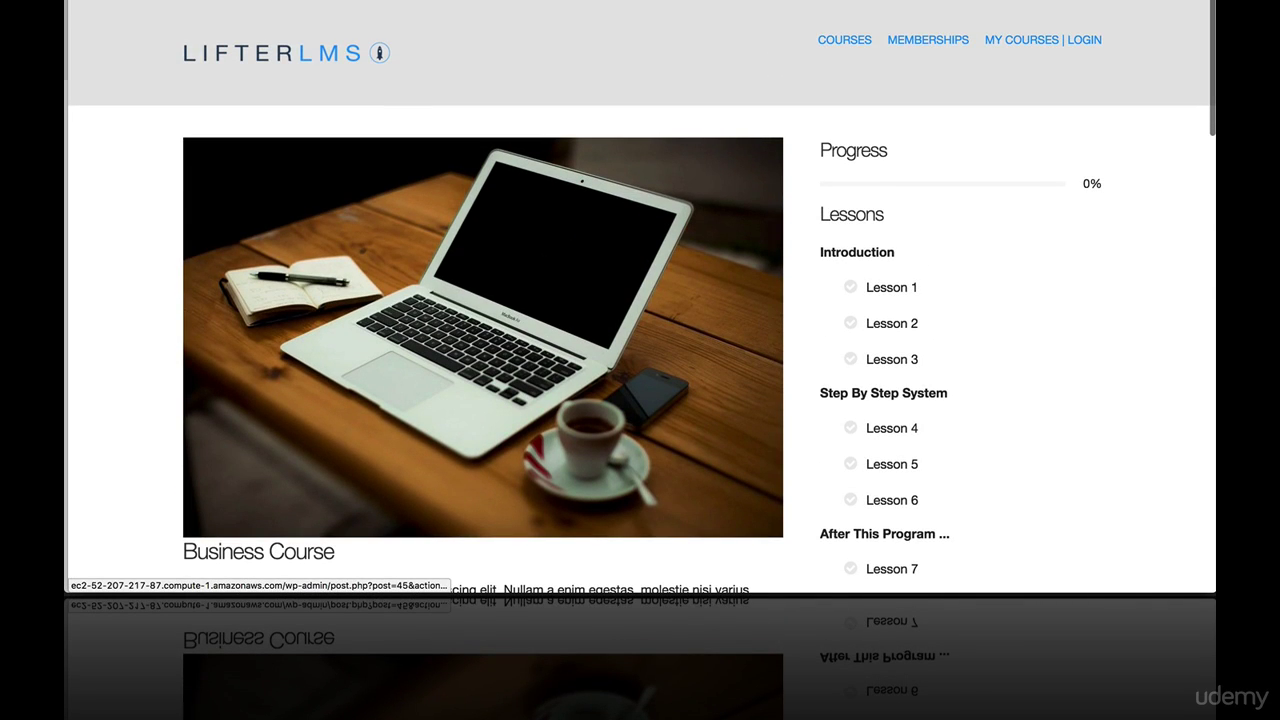
click(470, 5)
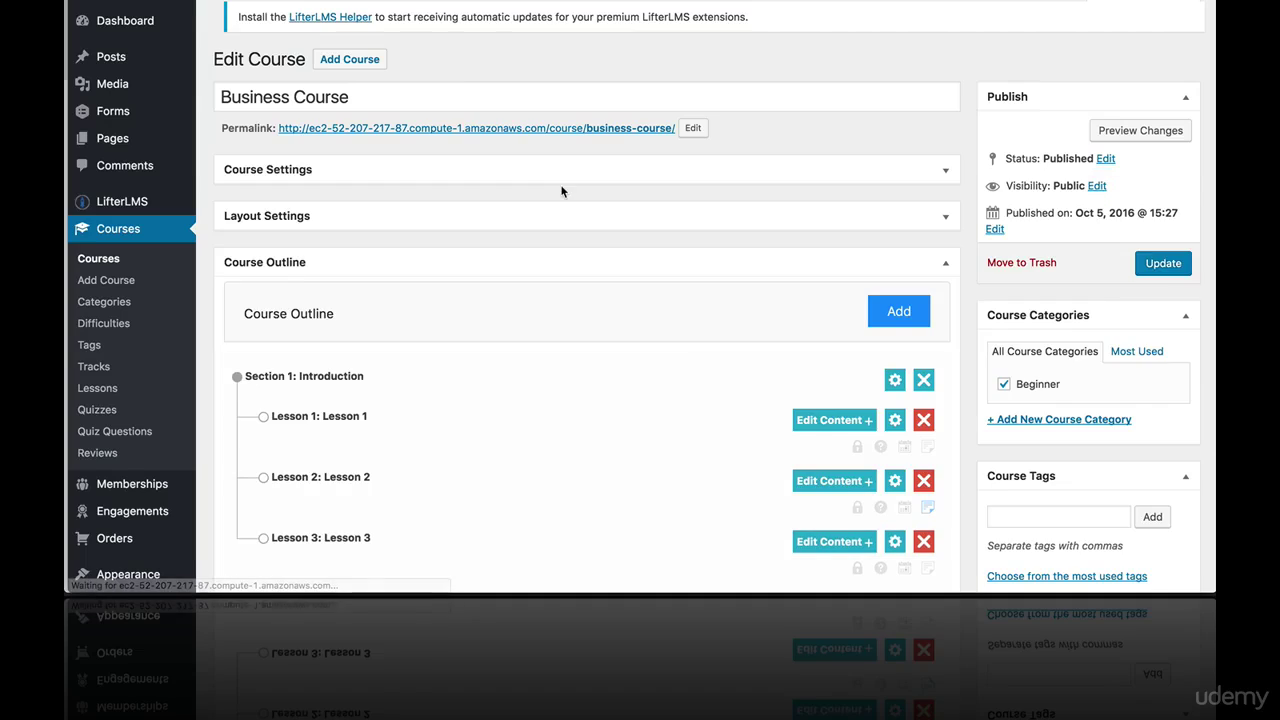
Expand the One Time Payment plan and confirm its 99 price stays a one-time payment
scroll(561, 191, down, 5)
scroll(561, 191, down, 5)
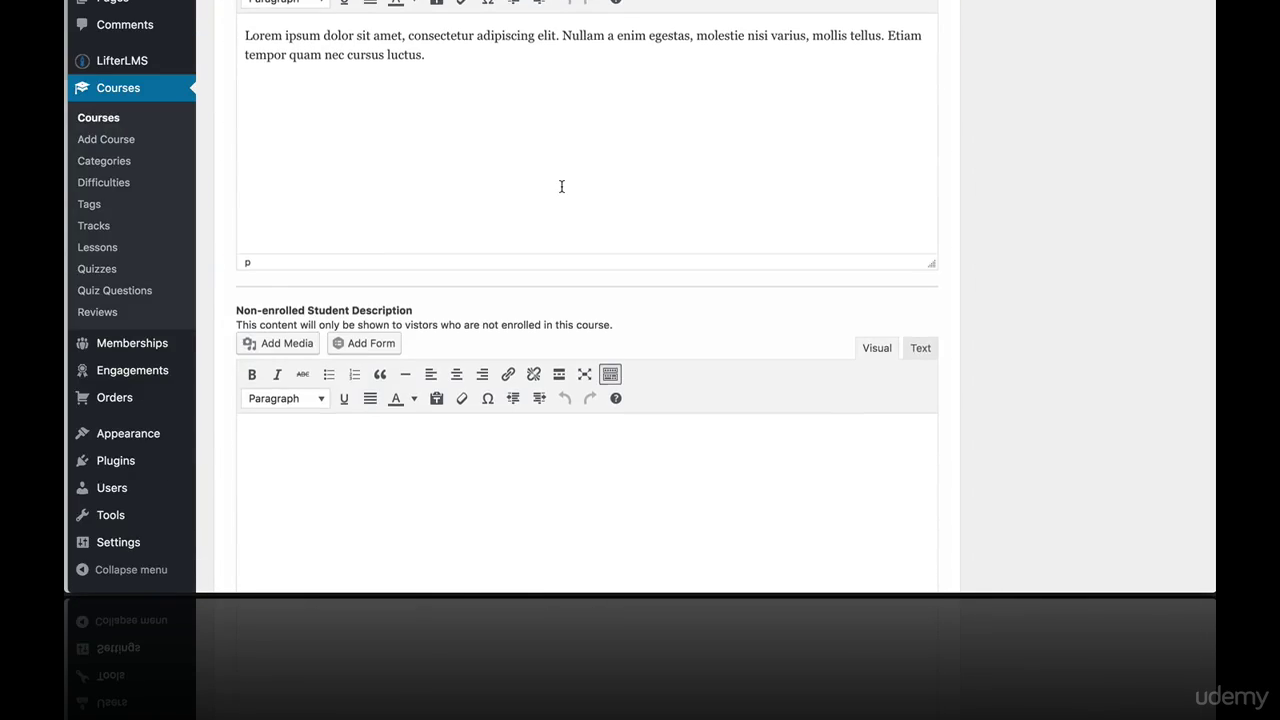
scroll(561, 188, down, 3)
scroll(561, 186, down, 5)
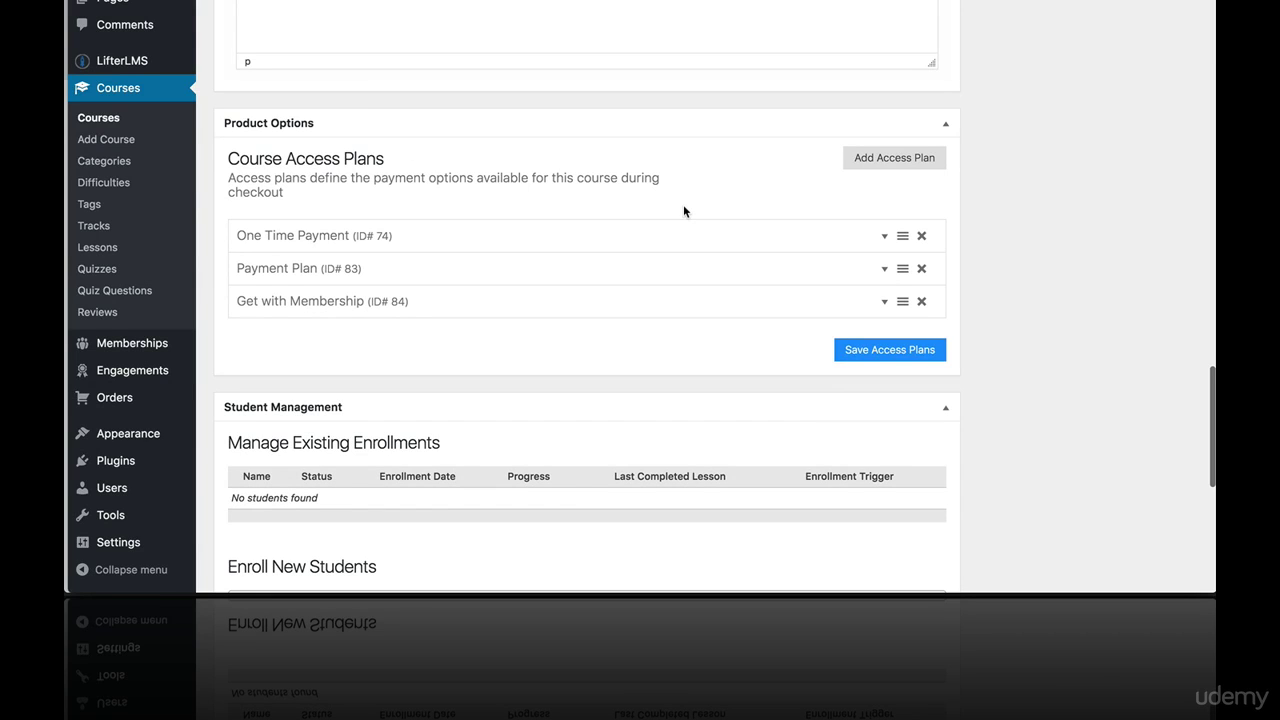
click(883, 237)
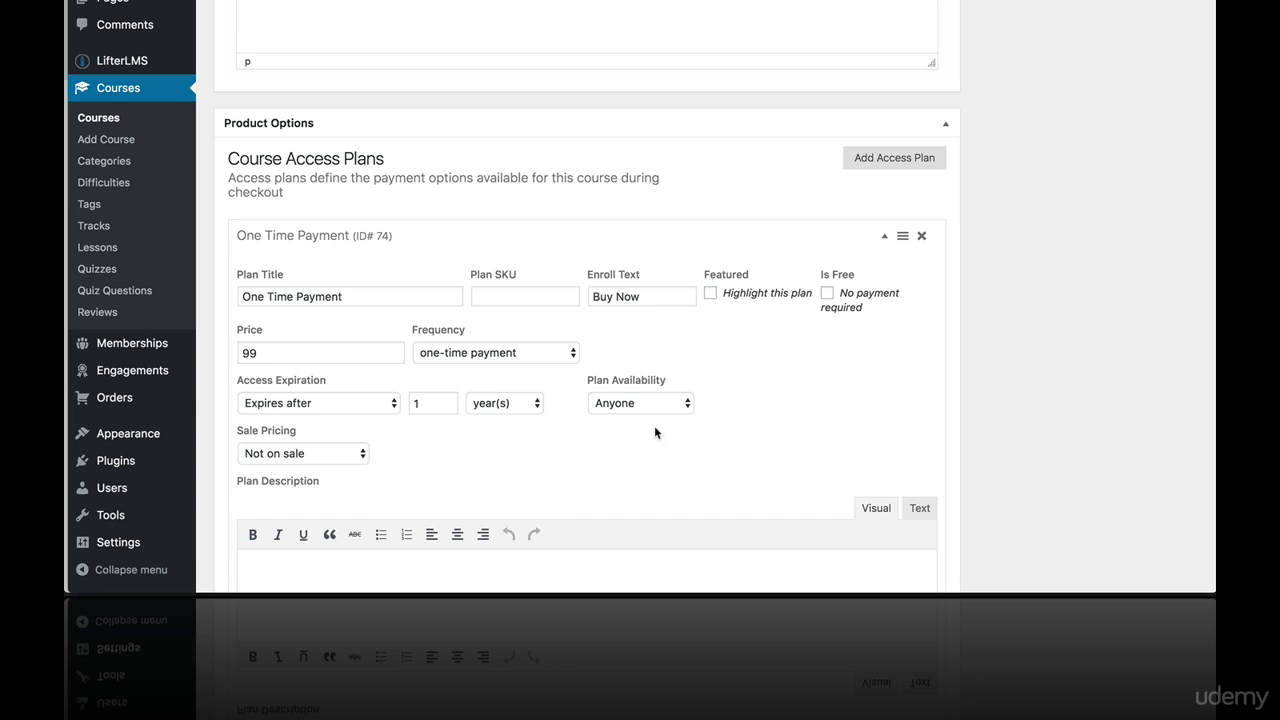
click(444, 355)
click(444, 355)
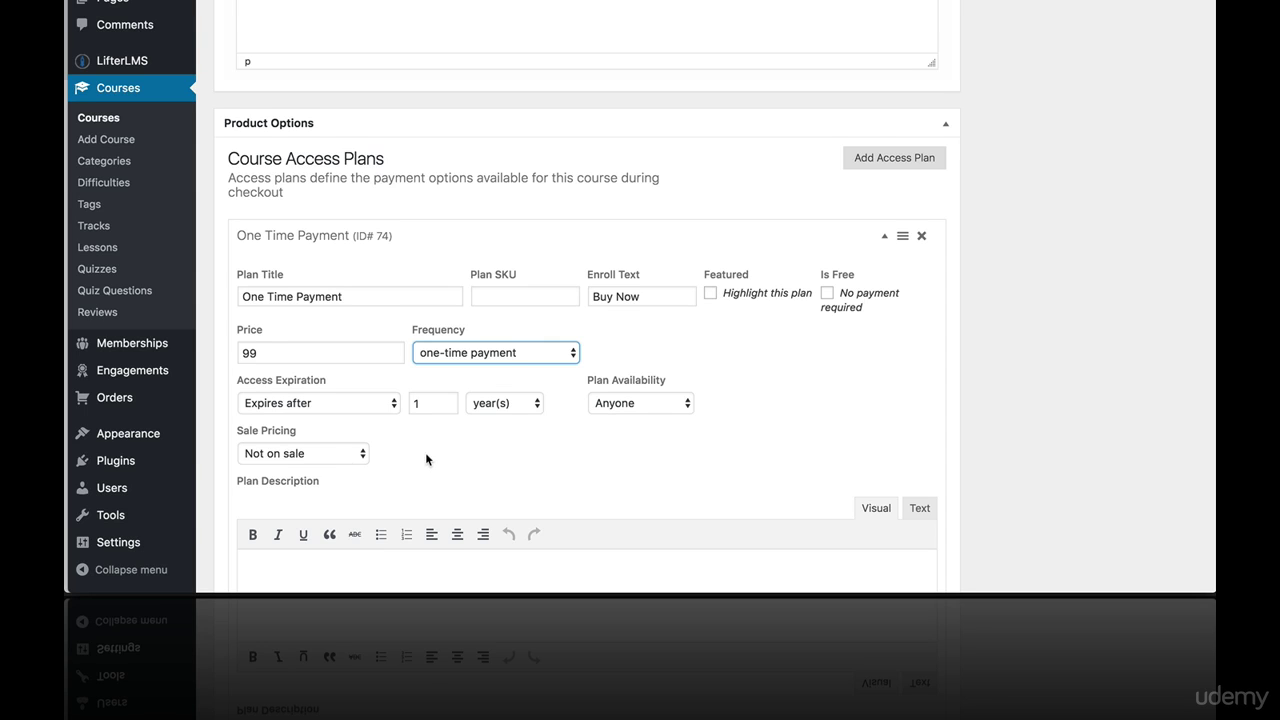
scroll(425, 457, down, 3)
scroll(463, 420, up, 2)
scroll(600, 320, down, 2)
scroll(698, 226, down, 5)
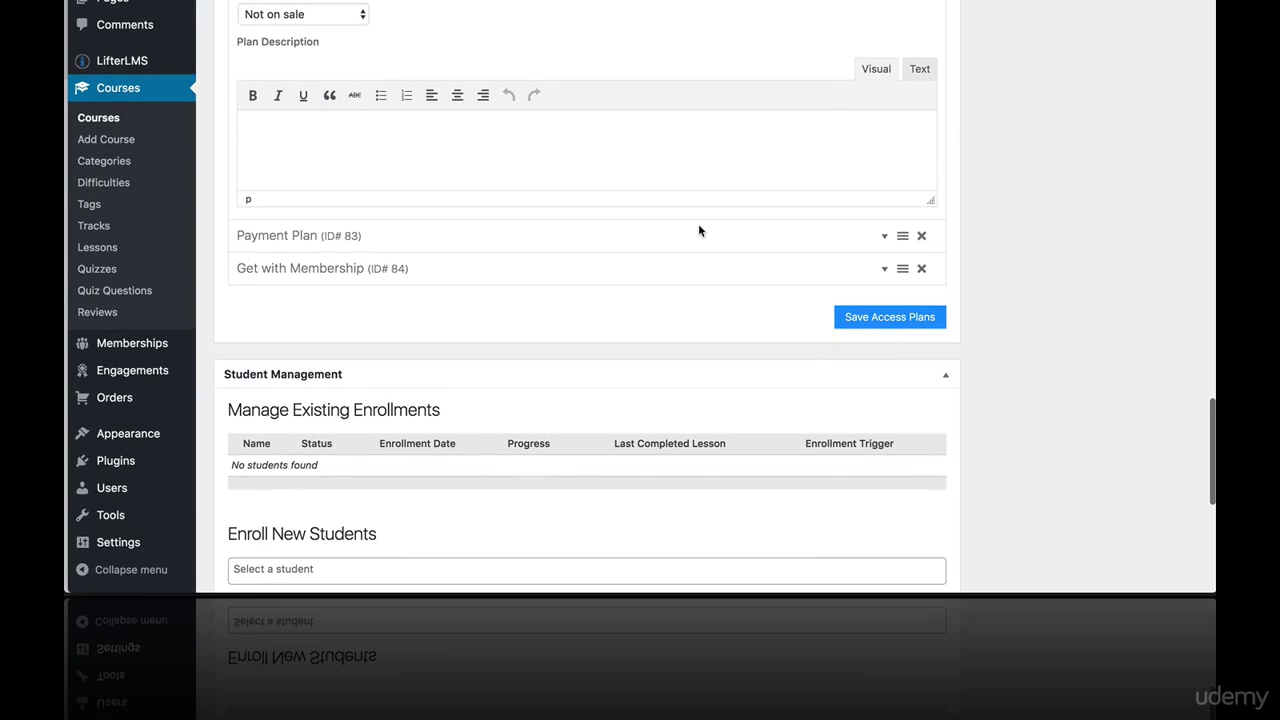
Expand the Payment Plan and select text in its Plan Title
click(879, 235)
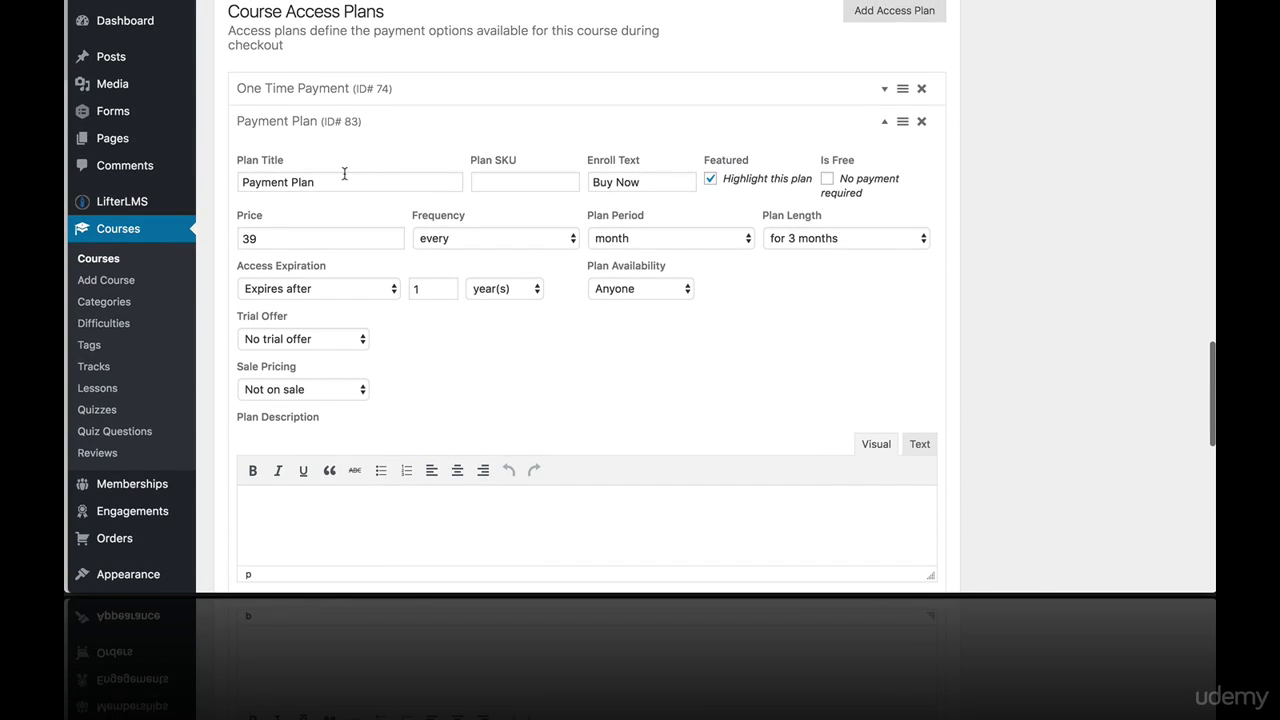
click(330, 182)
triple_click(335, 181)
click(335, 181)
drag(240, 182, 326, 186)
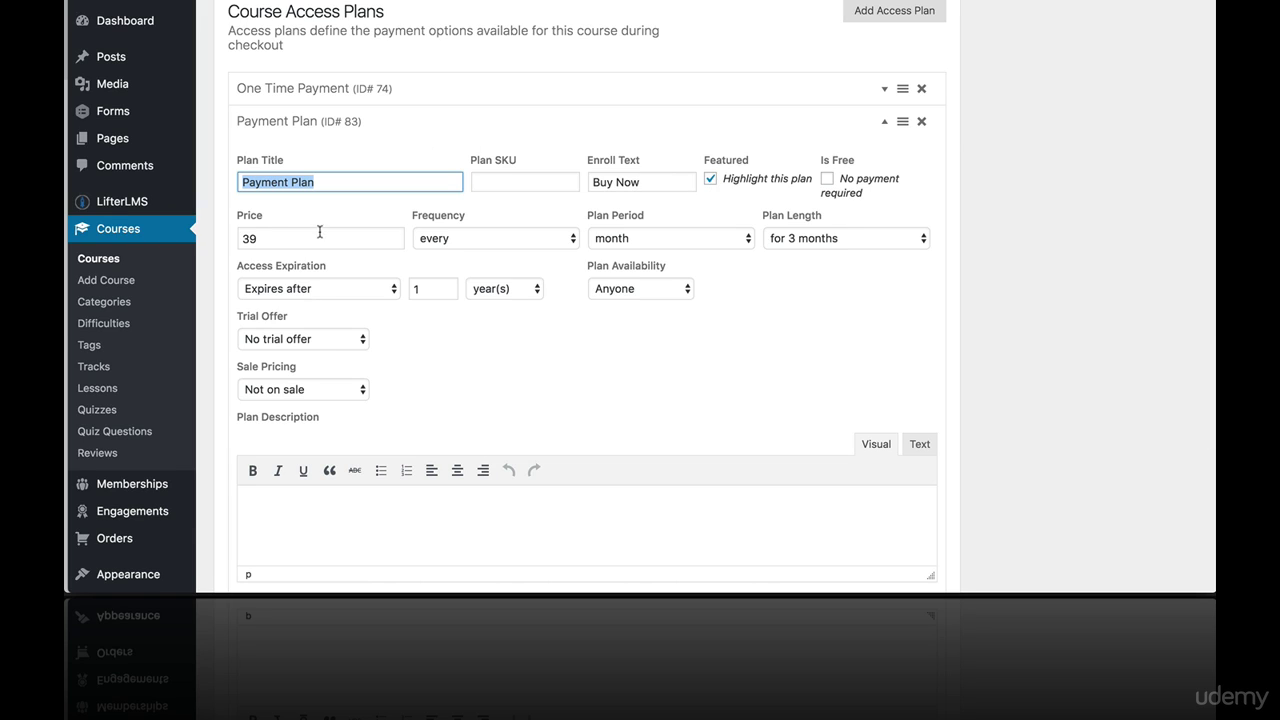
Re-enter the Payment Plan price as 39 and keep it without a trial offer
drag(300, 238, 243, 236)
text(39)
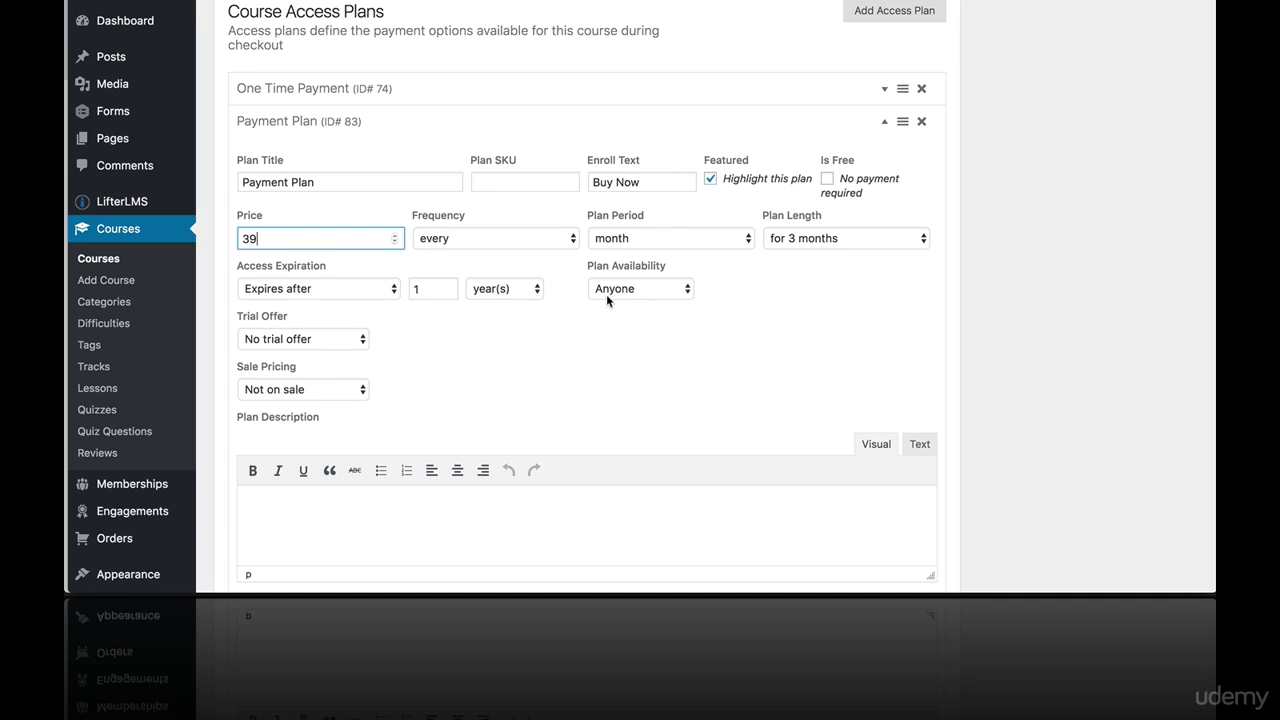
click(333, 340)
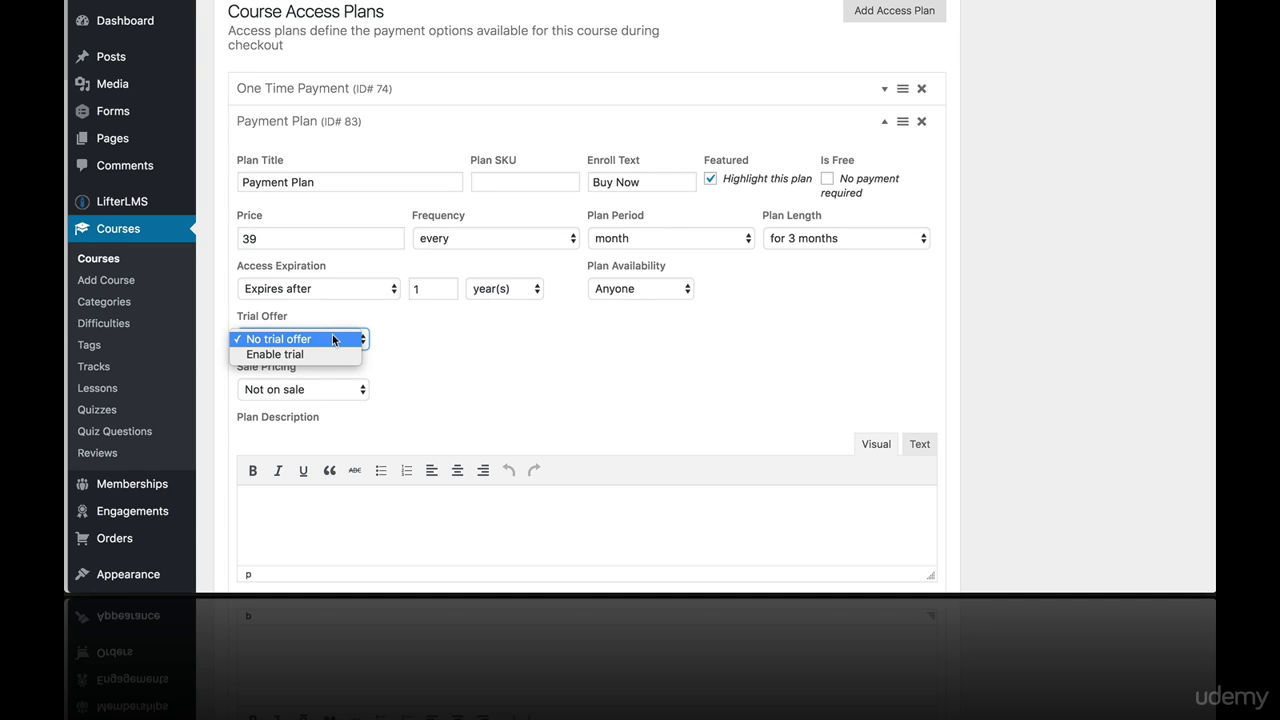
click(332, 339)
scroll(446, 343, up, 1)
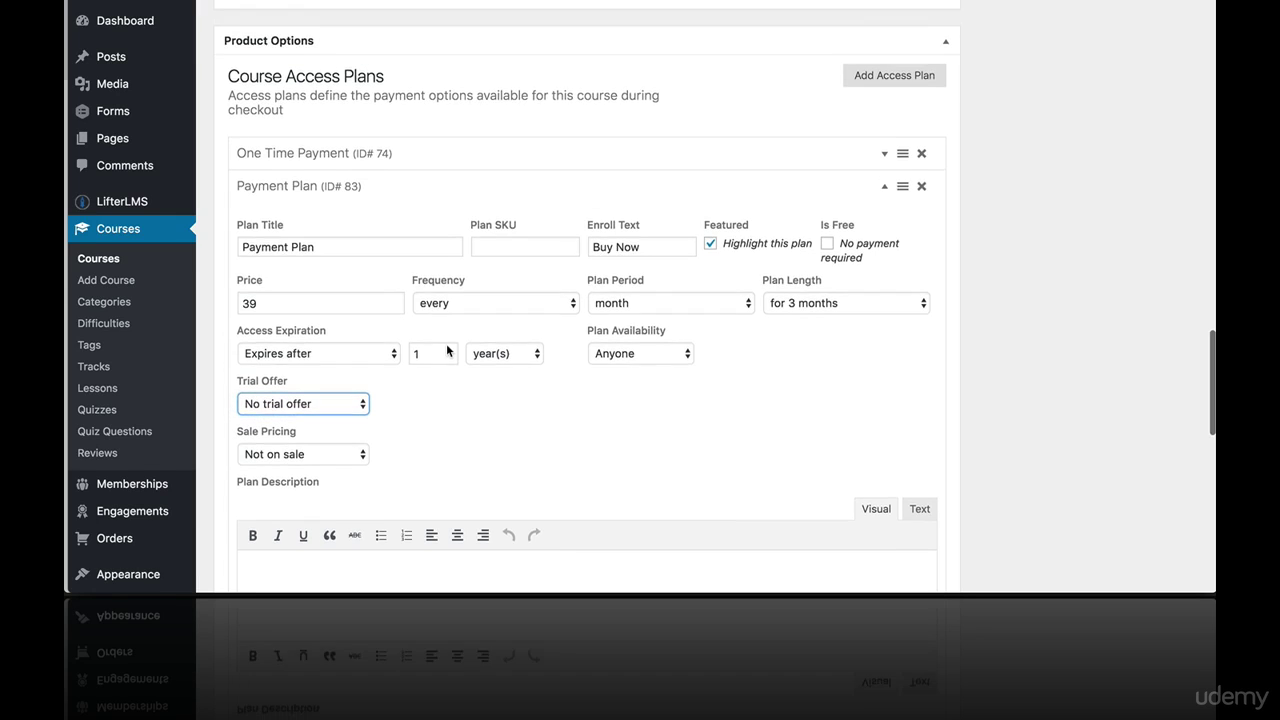
scroll(446, 349, down, 3)
scroll(449, 349, down, 2)
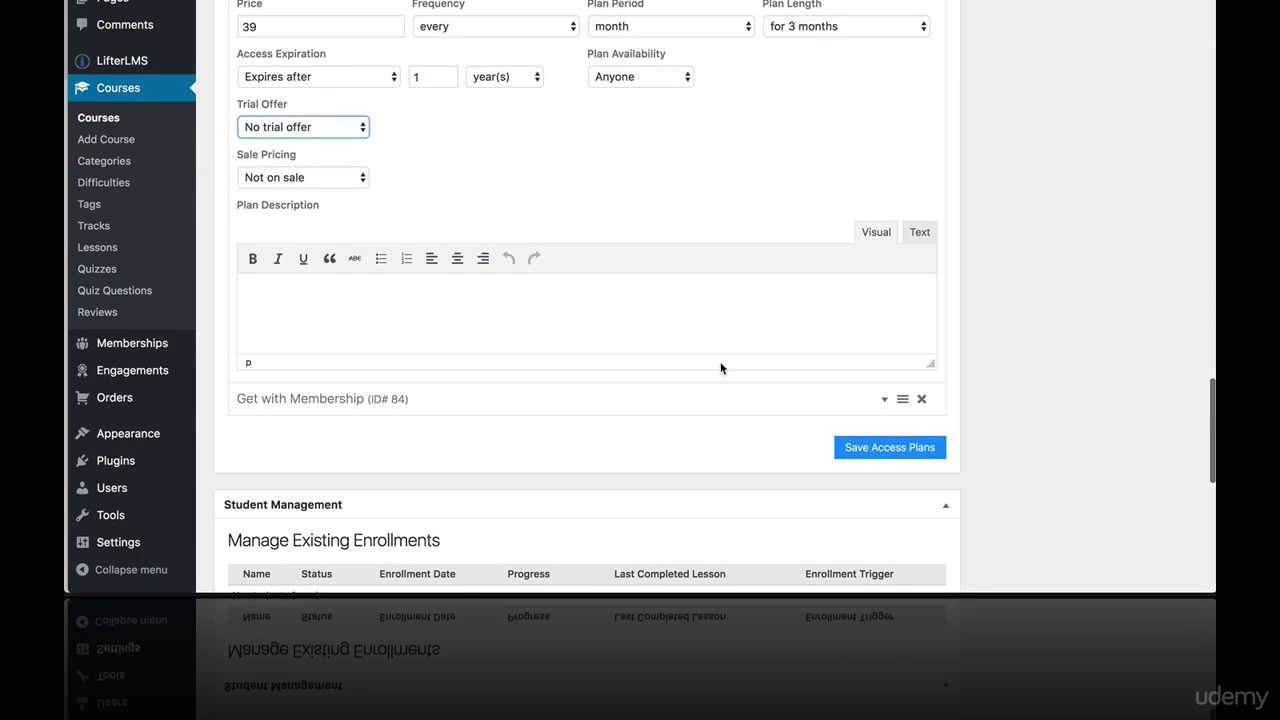
Expand the Get with Membership plan and inspect its Plan Title text
click(876, 398)
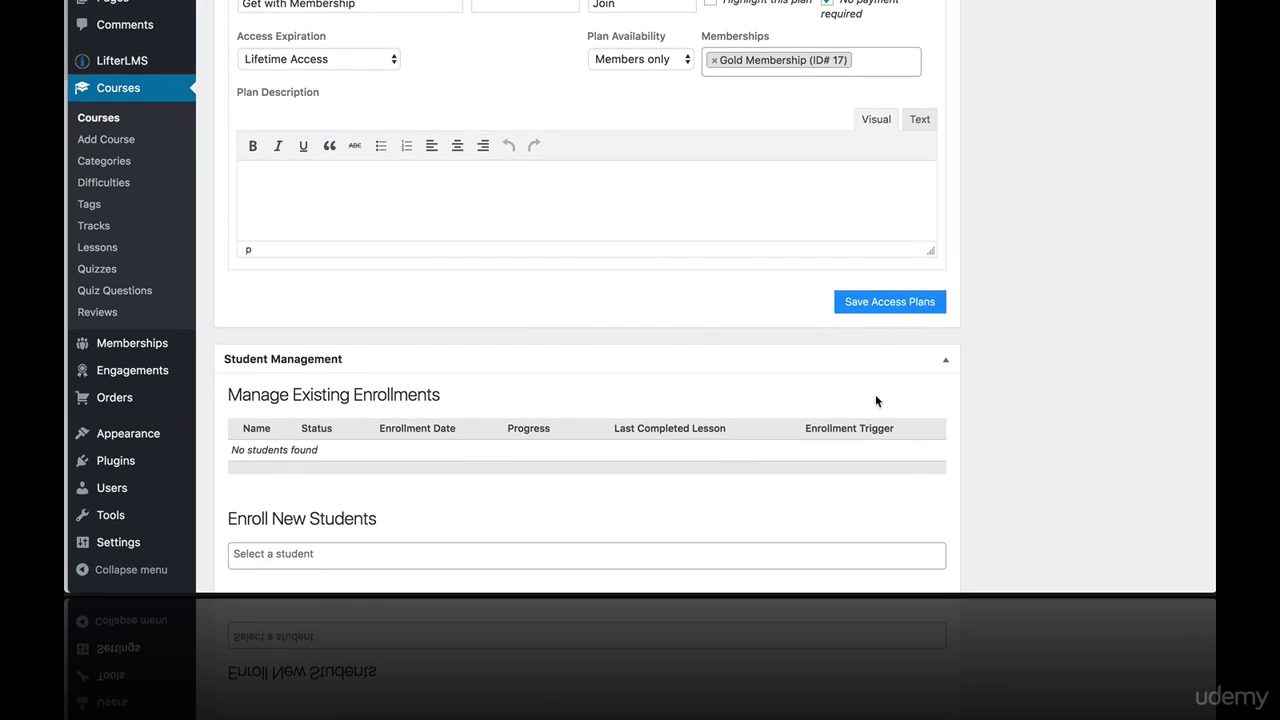
scroll(695, 259, up, 3)
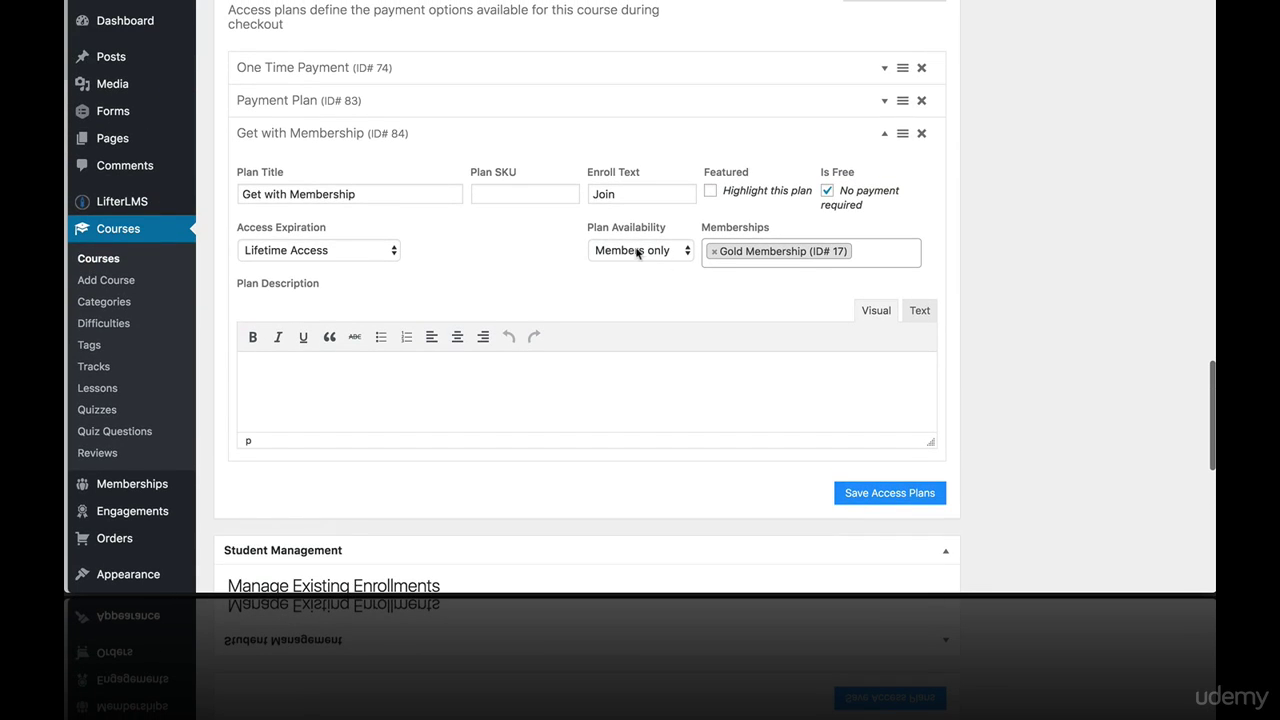
drag(386, 193, 231, 187)
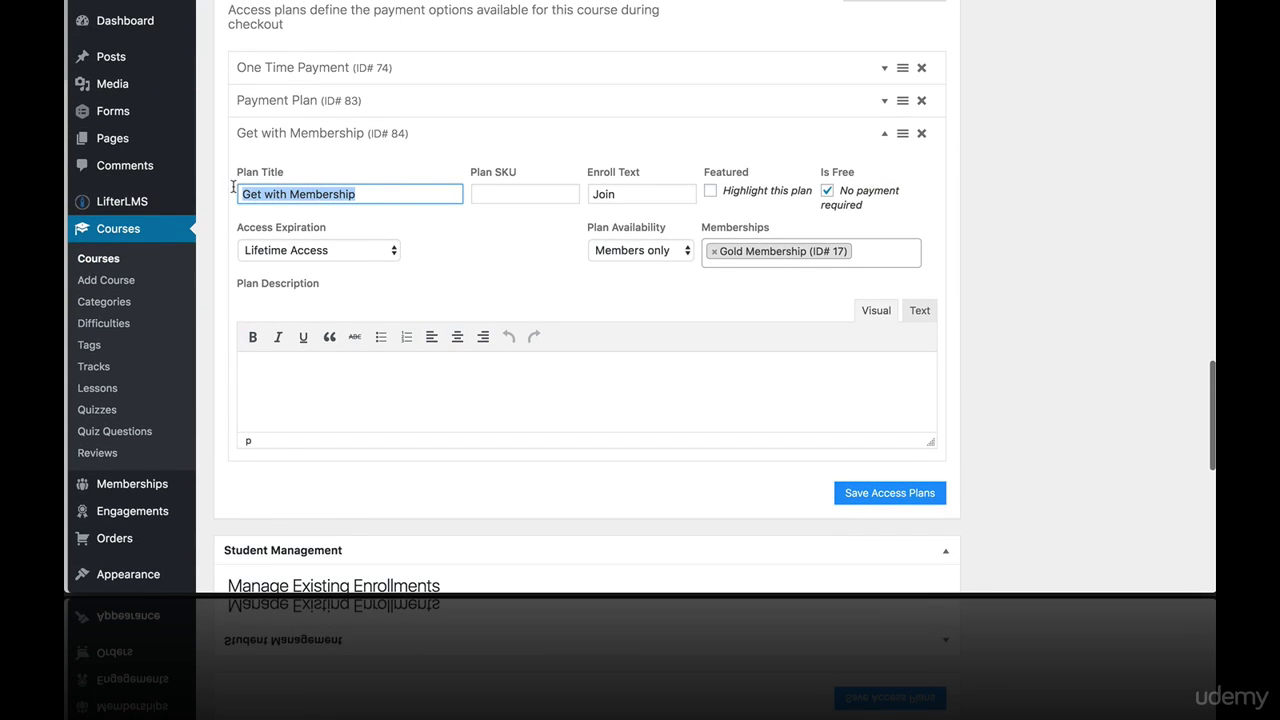
drag(382, 190, 238, 181)
click(371, 191)
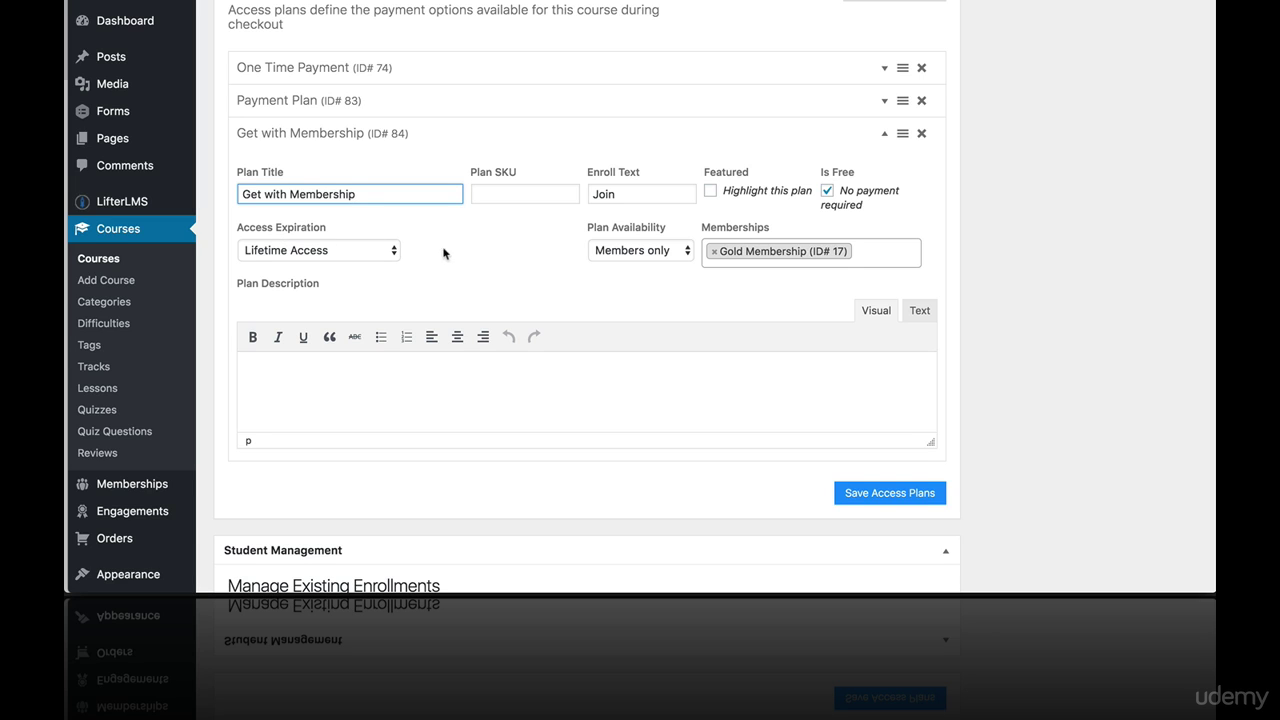
scroll(1039, 161, up, 1)
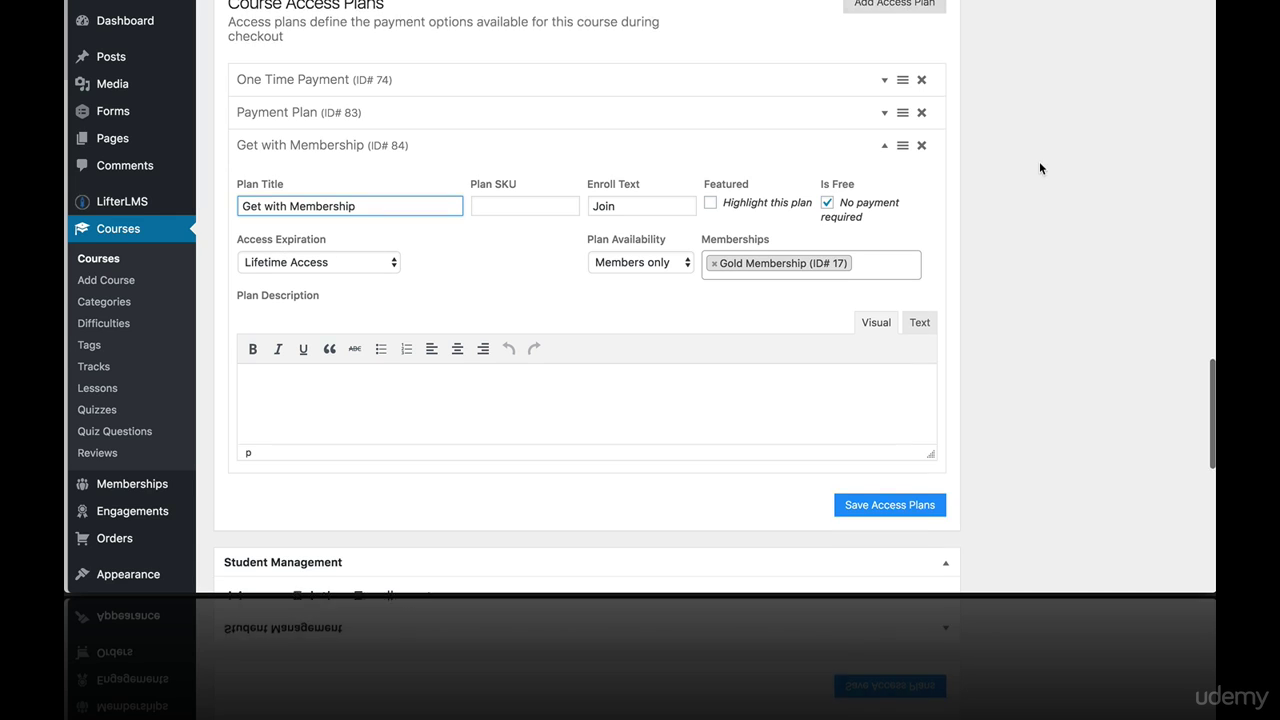
Collapse the Get with Membership plan and add a new access plan to the course
click(885, 170)
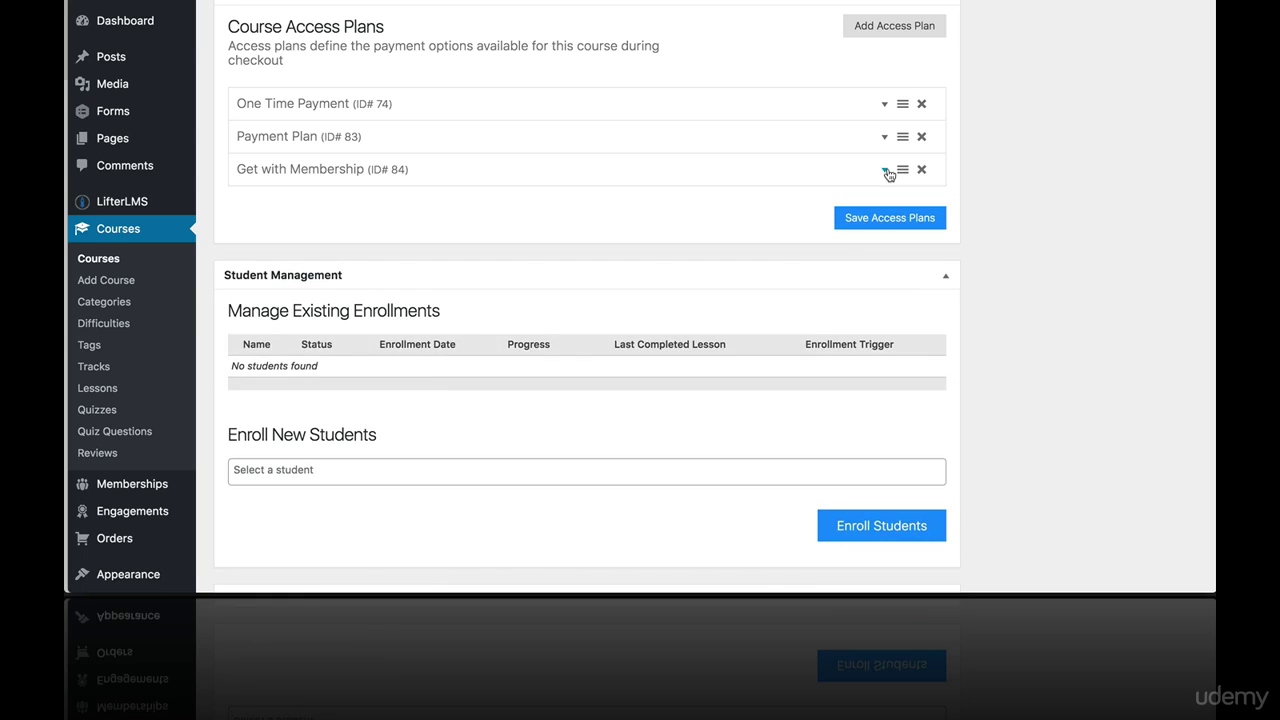
scroll(886, 174, up, 1)
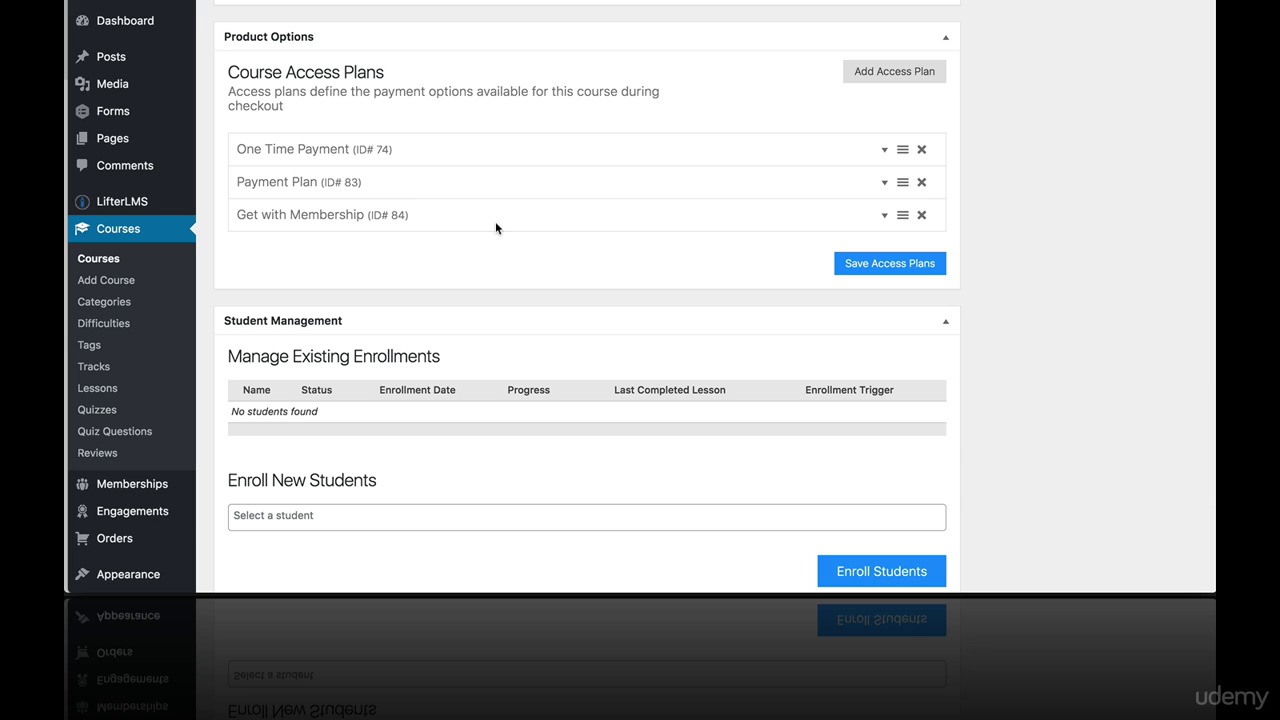
scroll(584, 234, up, 1)
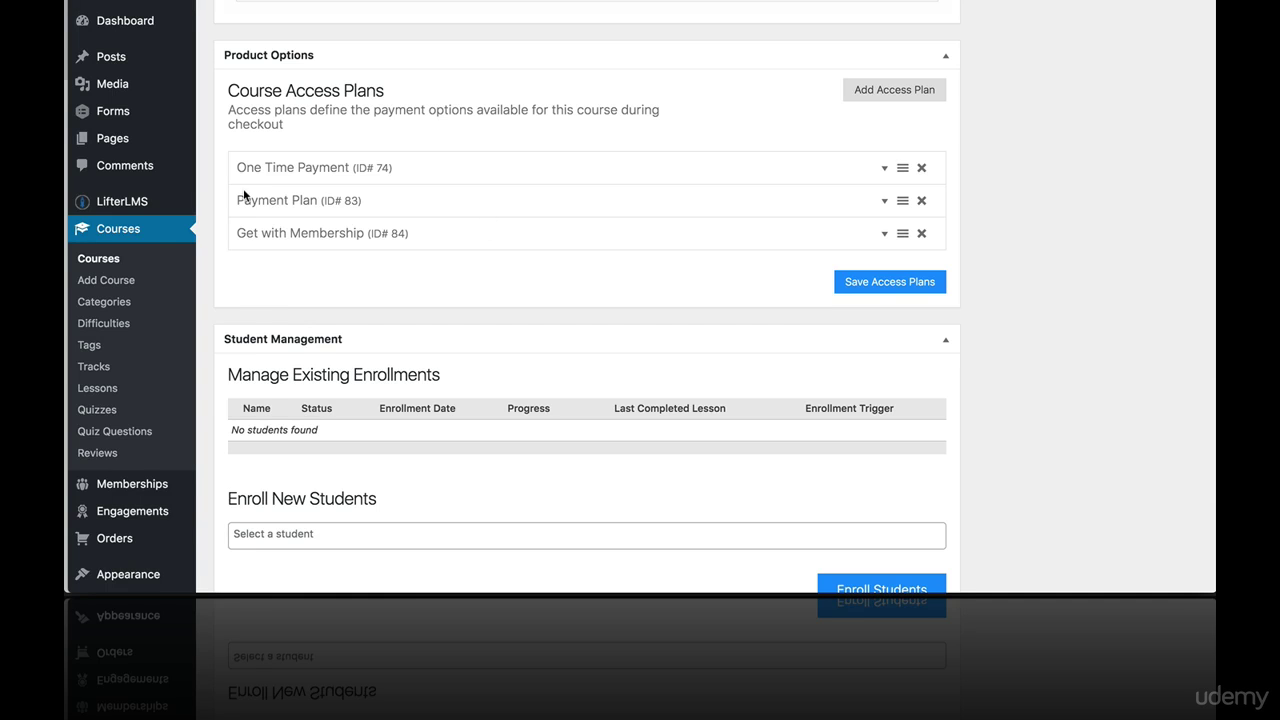
scroll(97, 197, up, 4)
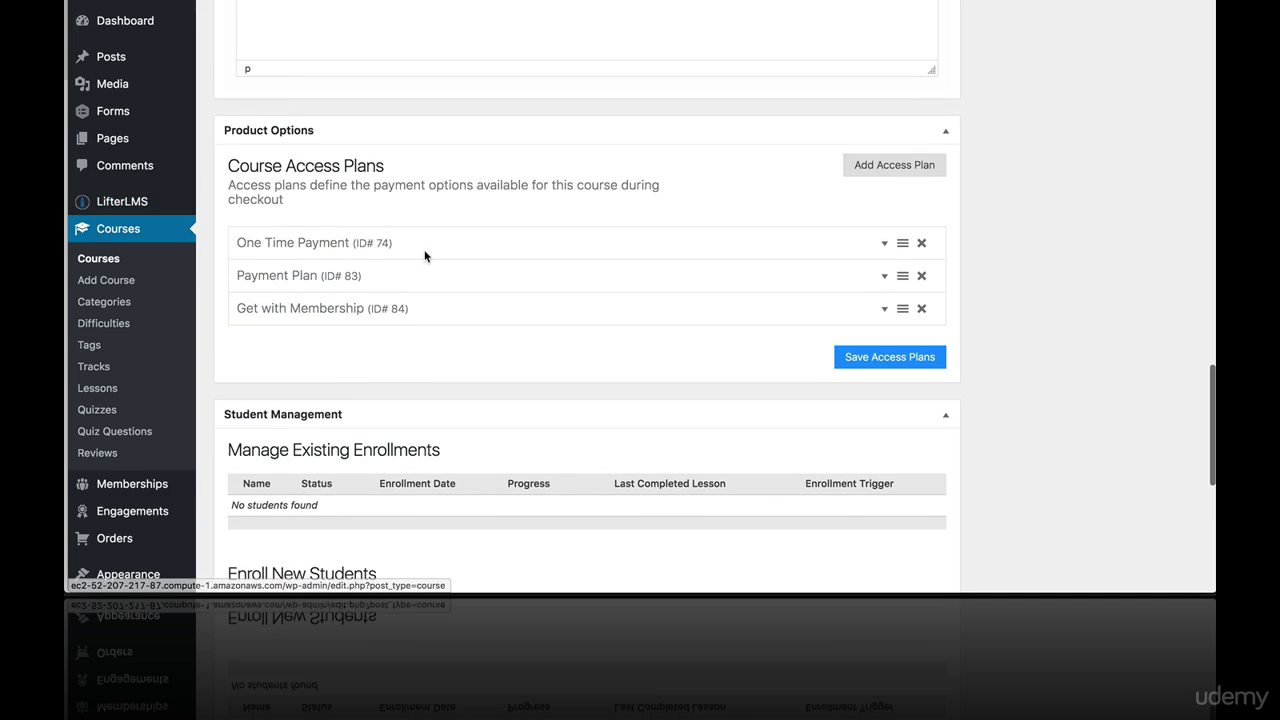
scroll(427, 254, down, 2)
scroll(427, 254, up, 4)
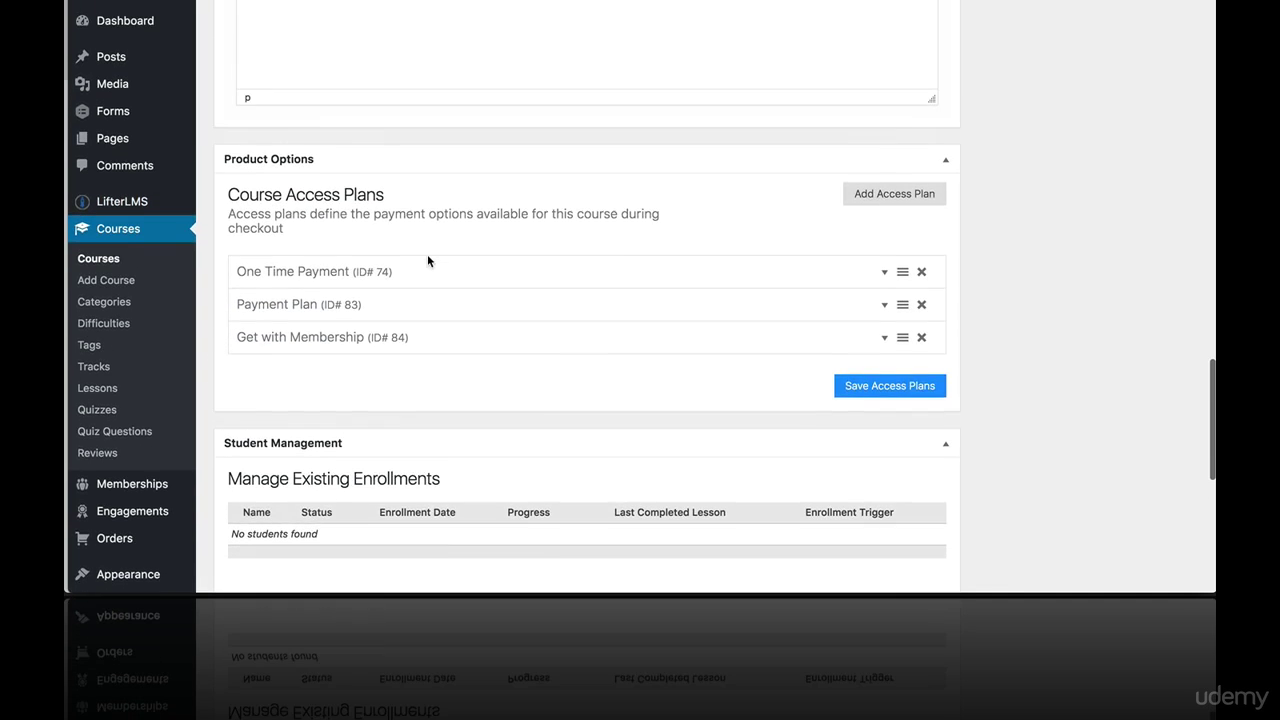
click(901, 196)
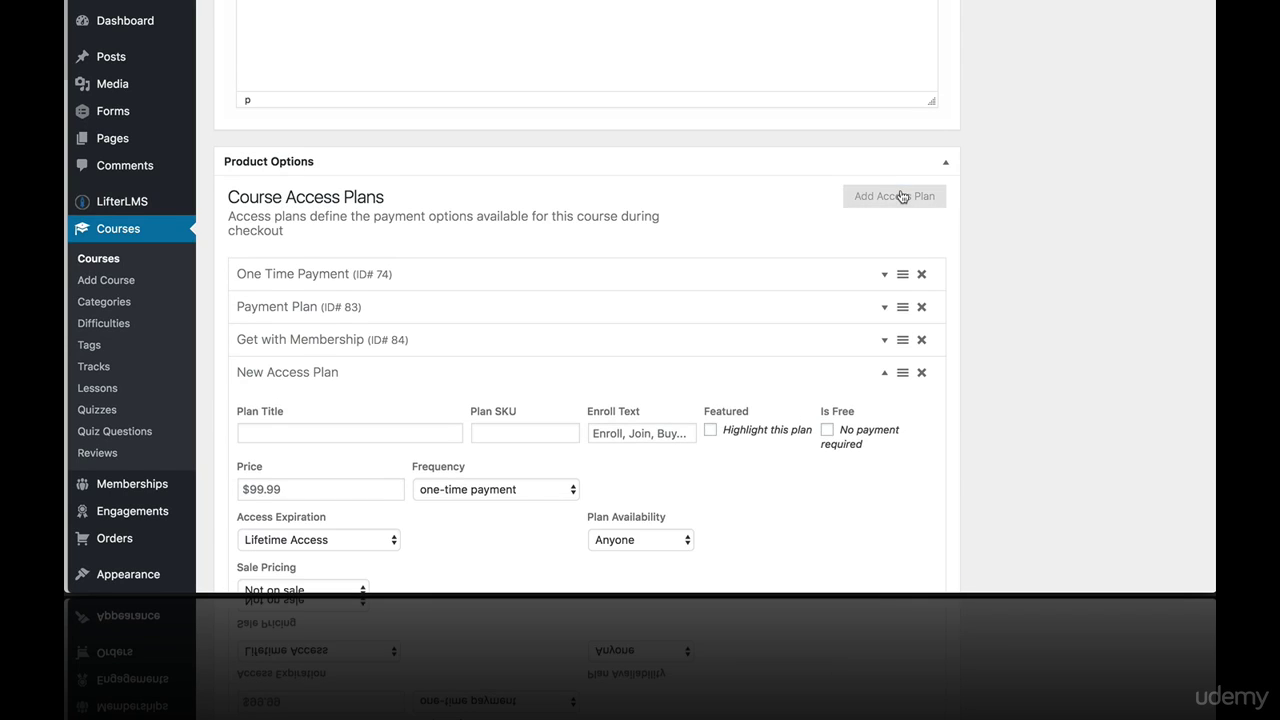
Leave the new plan untitled and toggle Featured and Is Free, keeping it a paid plan
scroll(460, 320, down, 2)
scroll(445, 349, down, 3)
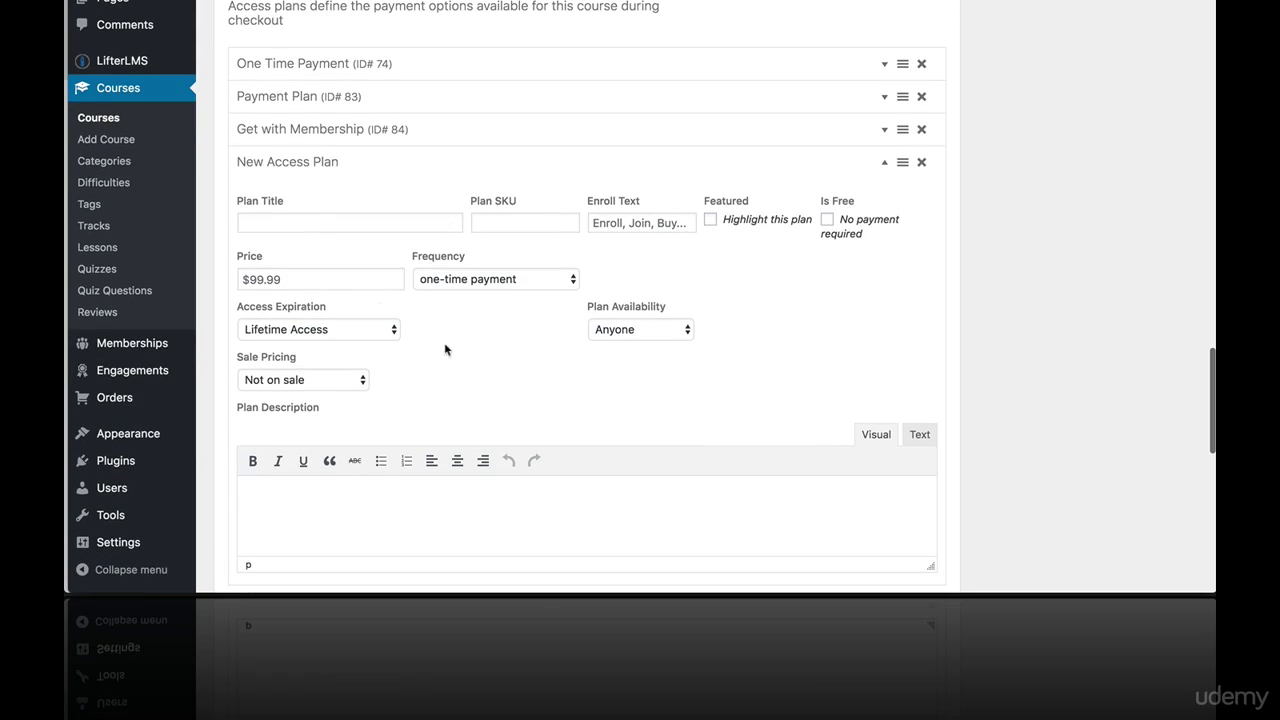
click(279, 222)
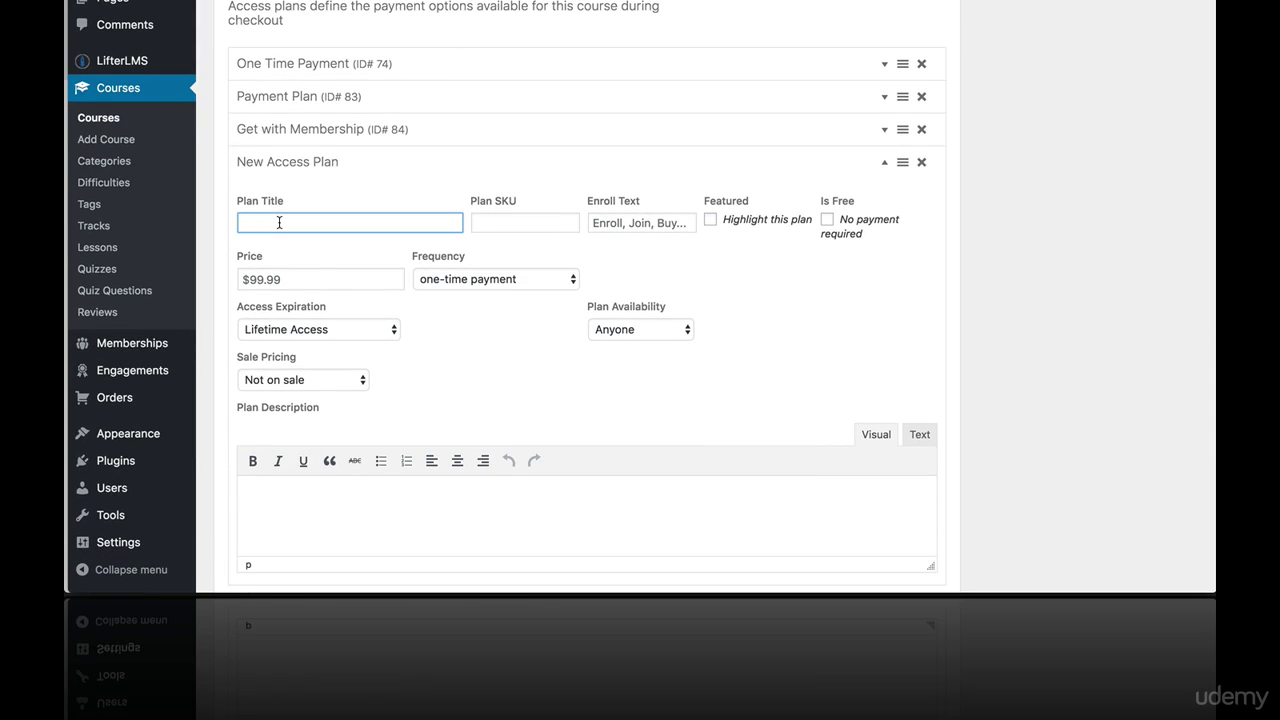
text(hot)
key(BackSpace)
key(BackSpace)
key(BackSpace)
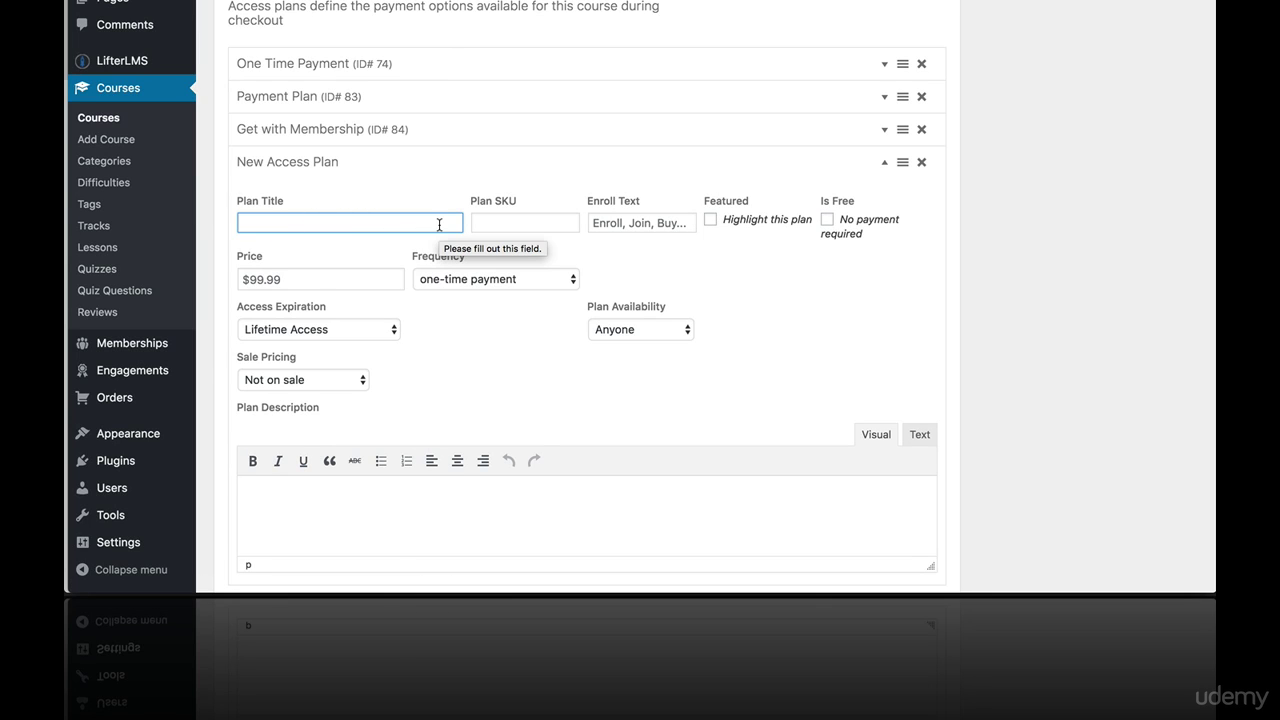
click(505, 229)
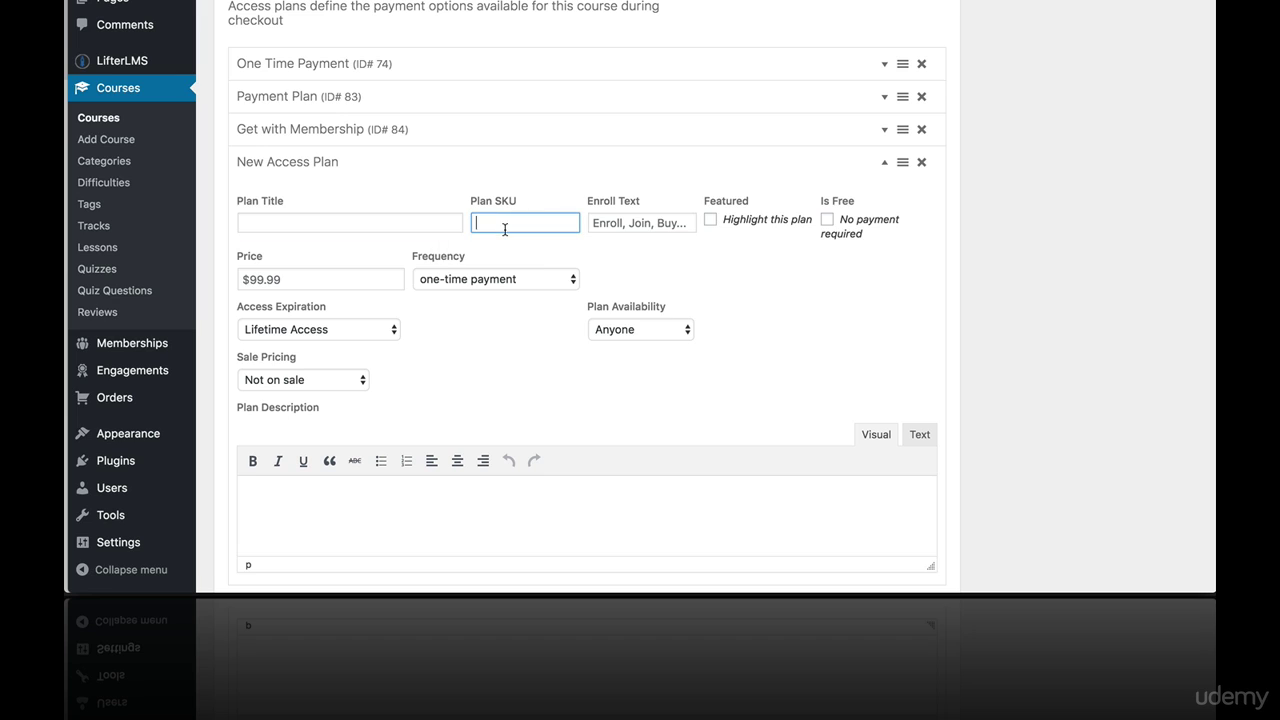
click(617, 229)
click(711, 220)
click(826, 220)
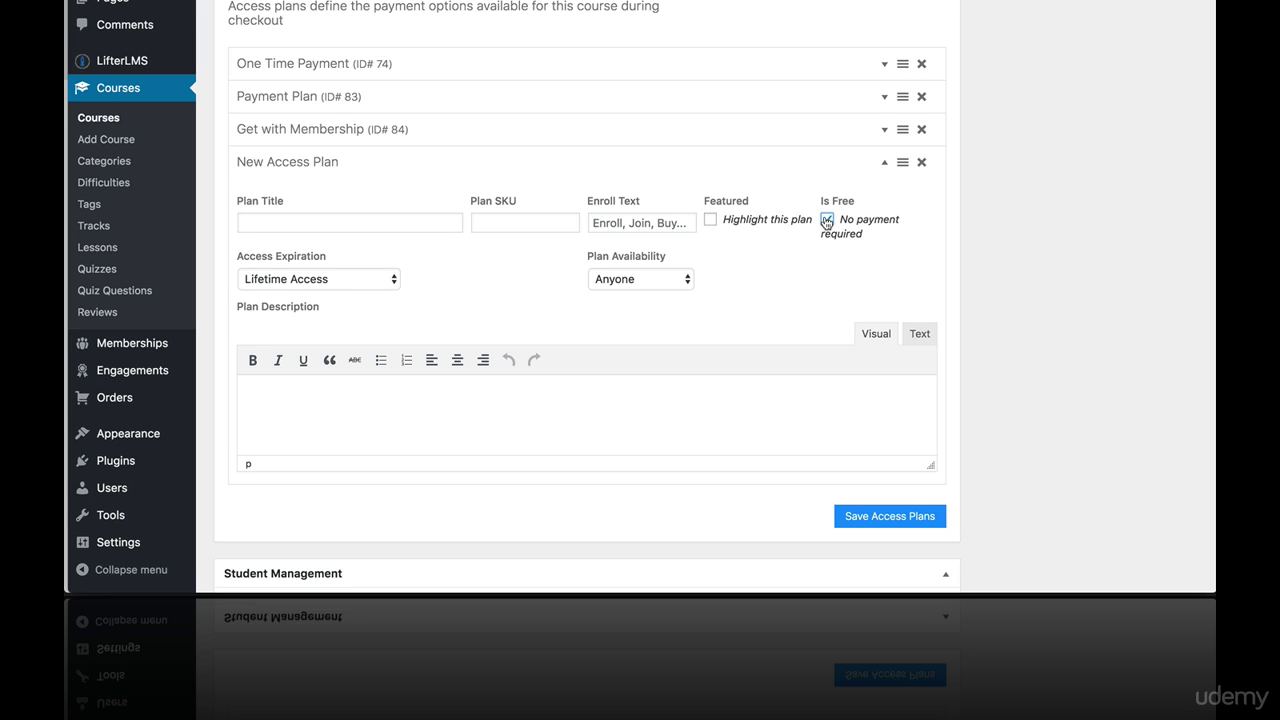
click(826, 220)
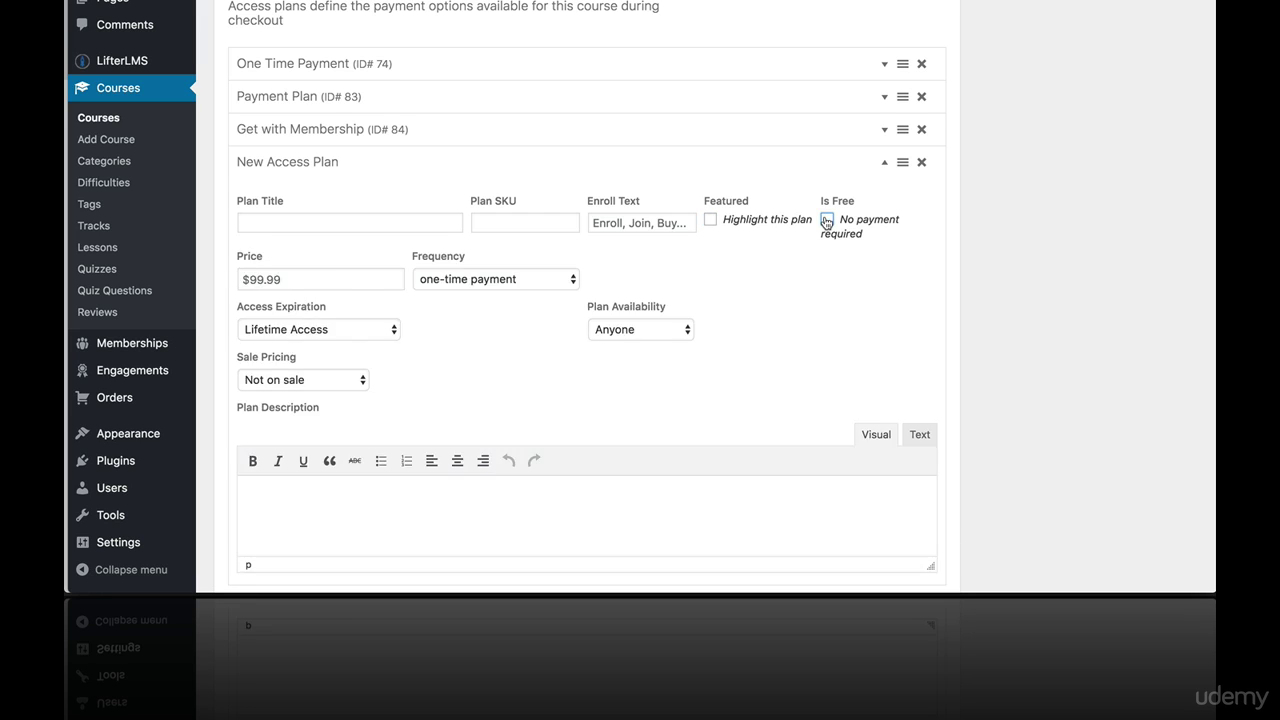
Give the new plan a price of 1000 billed on a recurring schedule
click(305, 278)
text(1000)
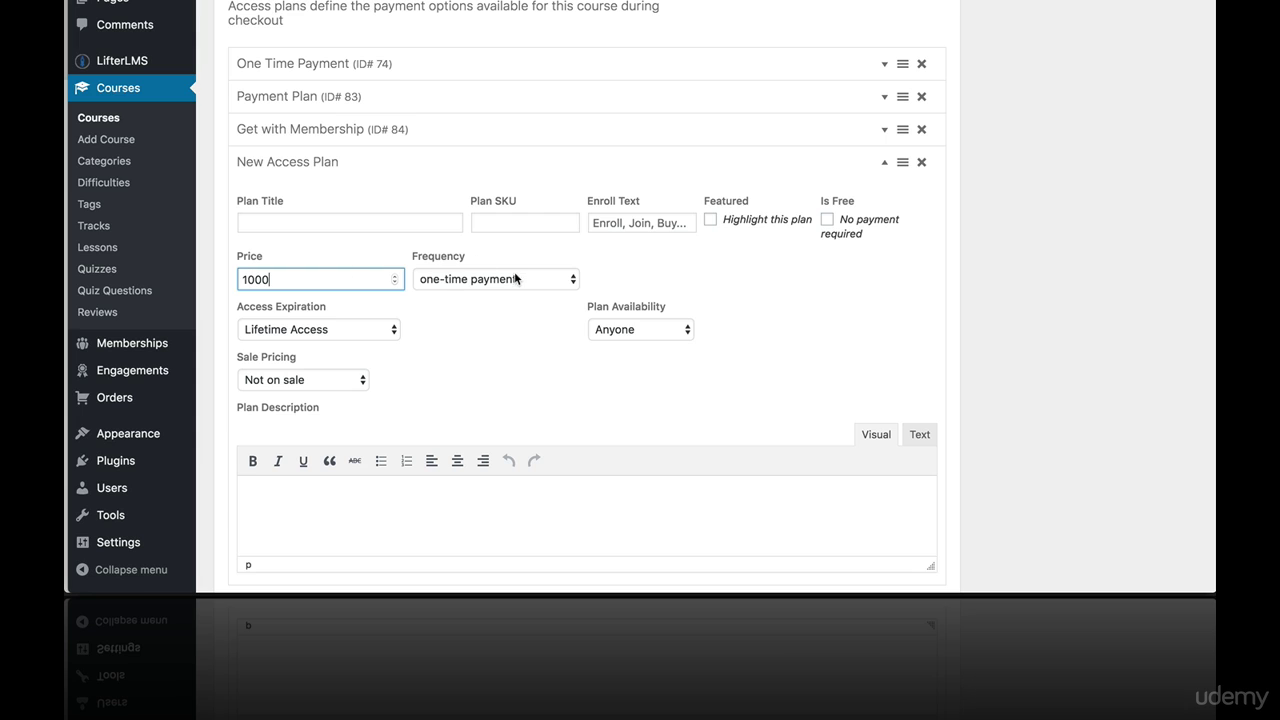
click(516, 279)
click(500, 293)
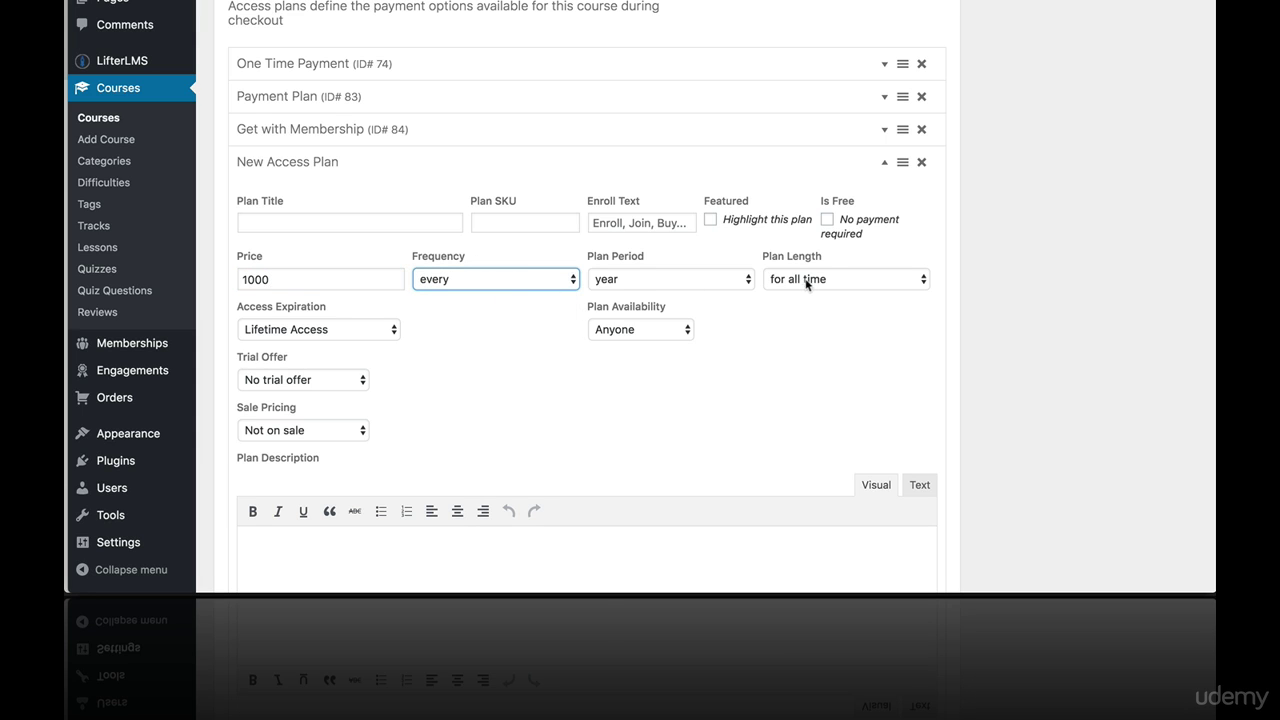
Set the plan's access expiration to a specific date, 10/09/16
click(375, 329)
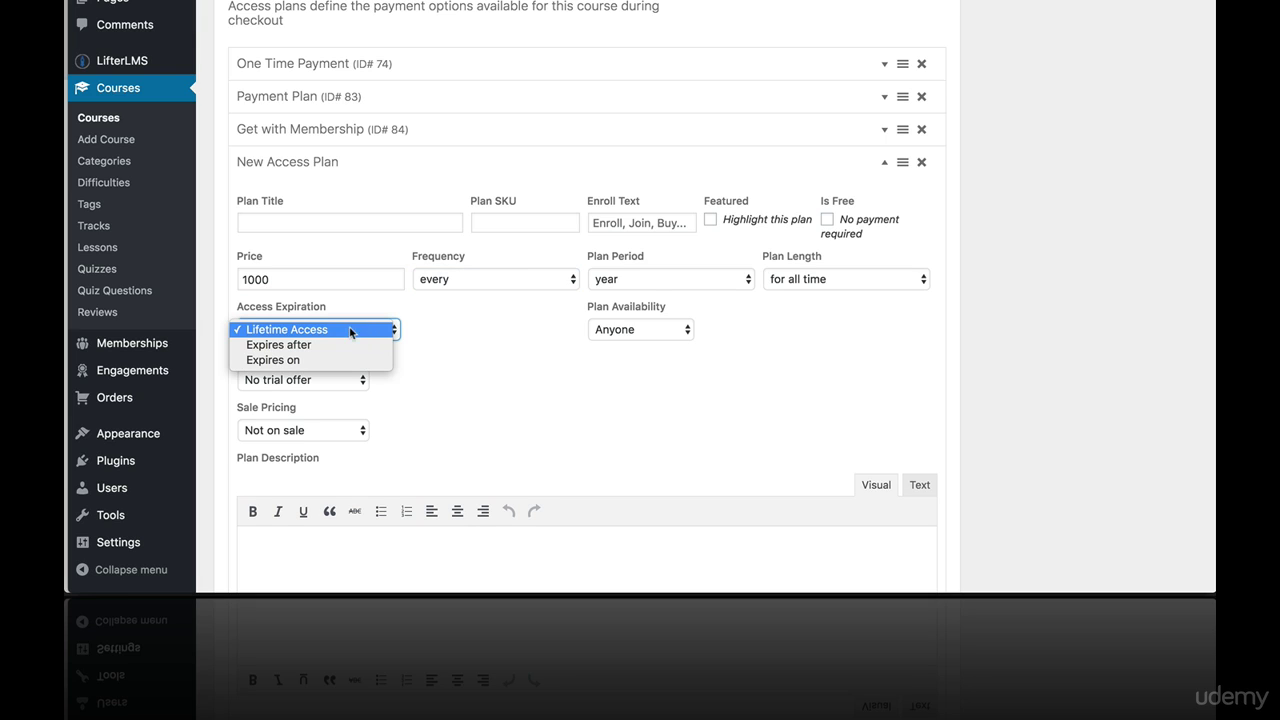
click(327, 329)
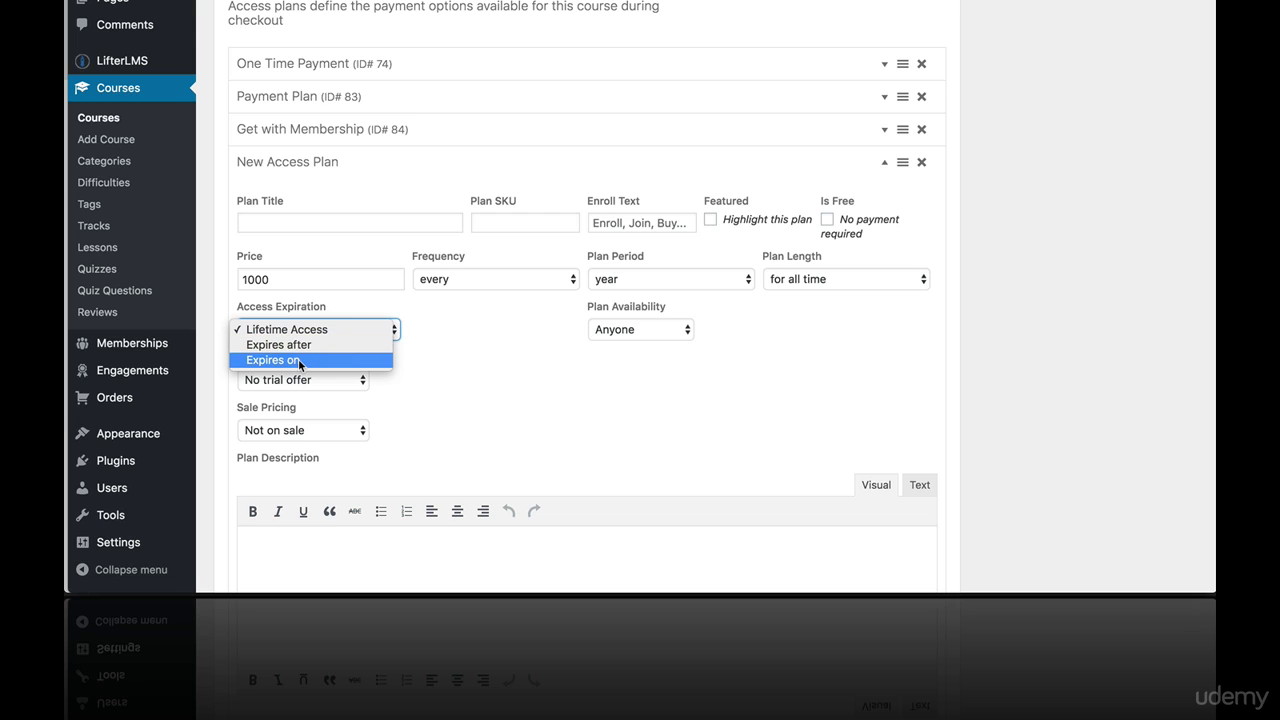
click(297, 344)
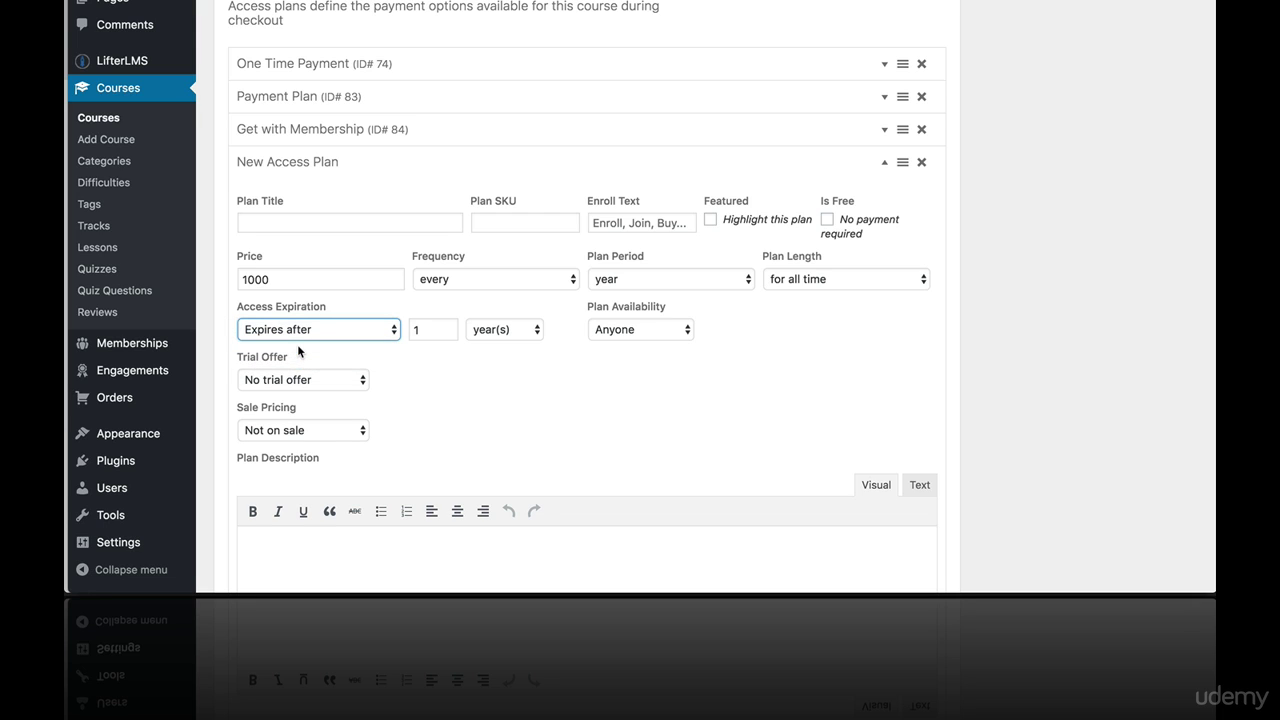
click(425, 330)
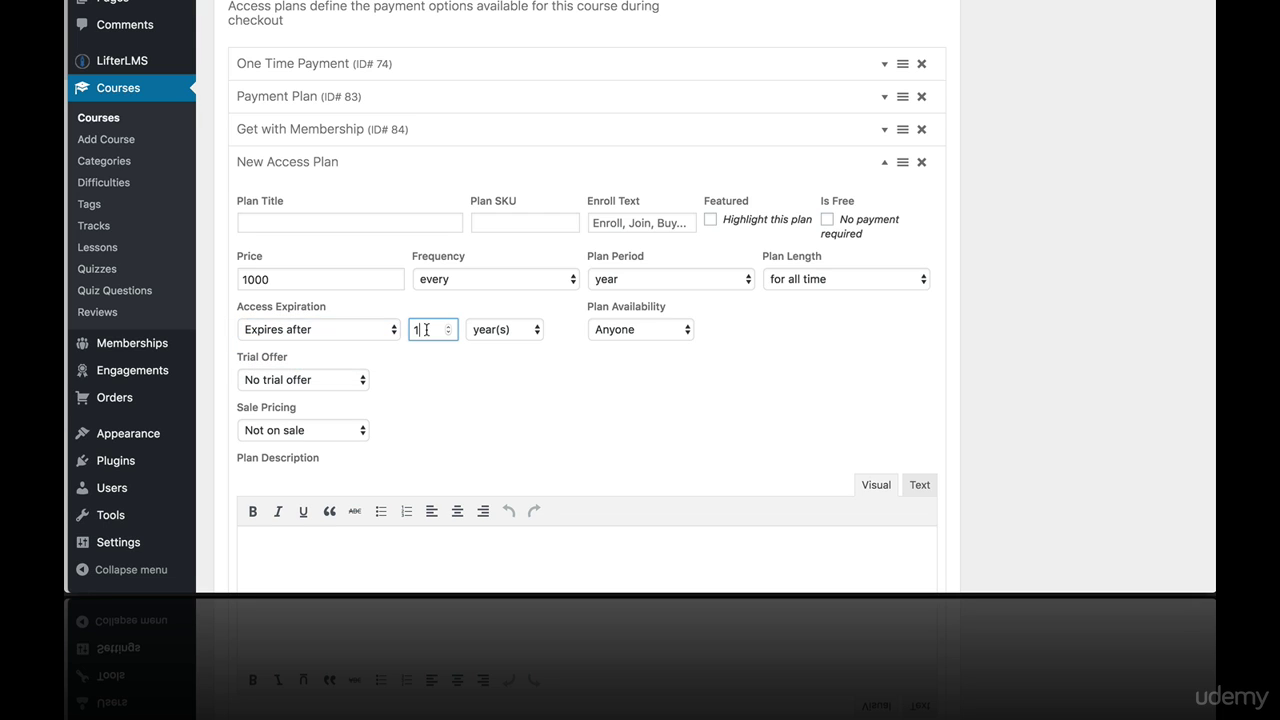
click(510, 329)
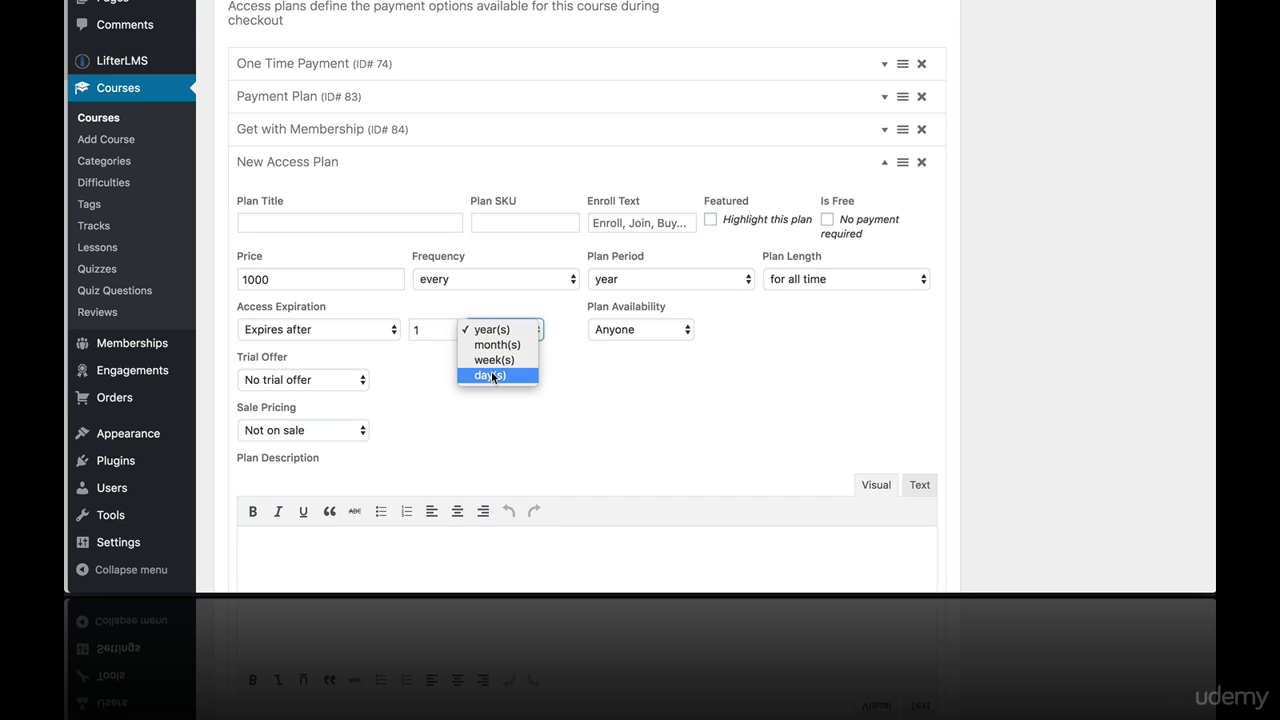
click(351, 318)
click(344, 327)
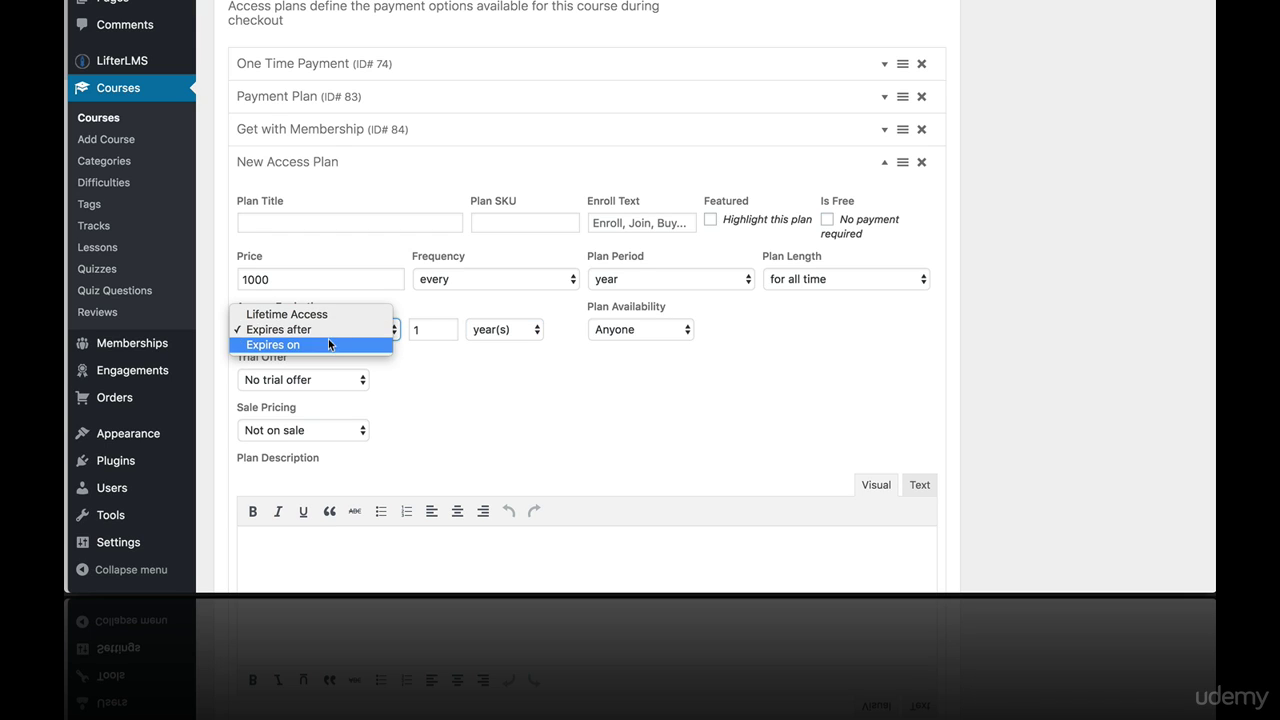
click(328, 341)
click(472, 324)
Keep the 10/09/16 expiry date and leave the plan available to Anyone
click(775, 366)
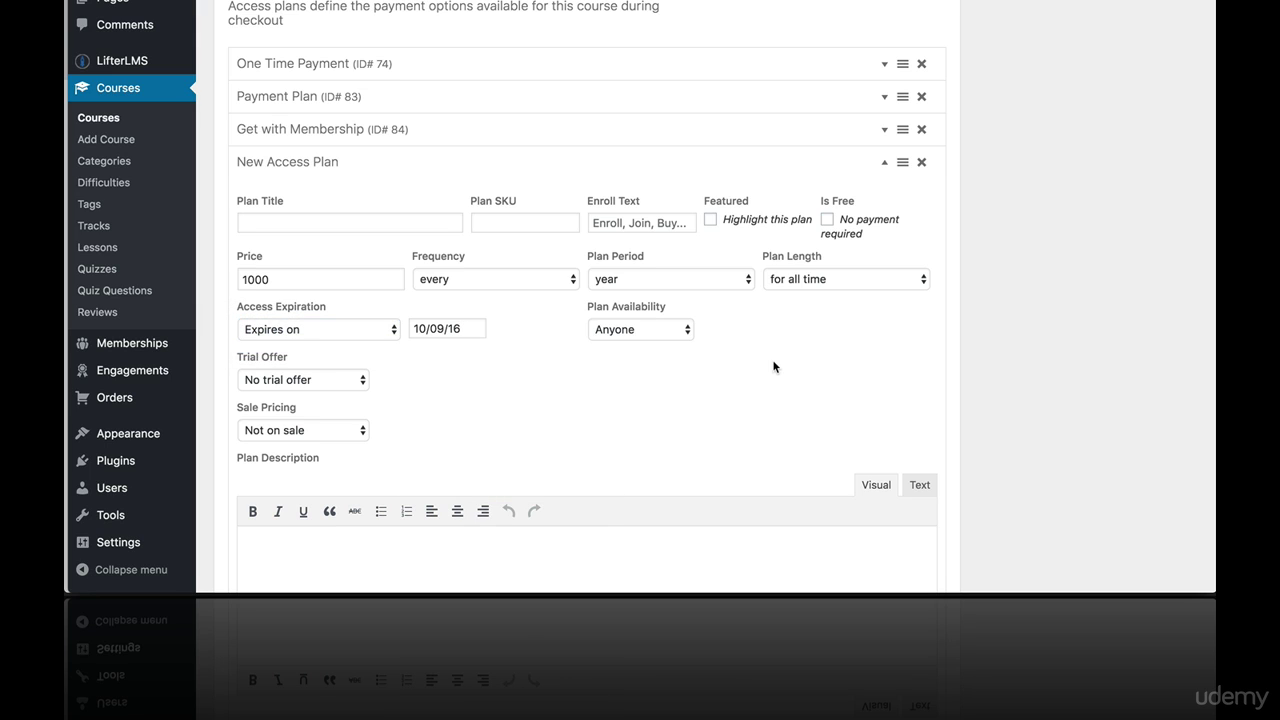
click(645, 328)
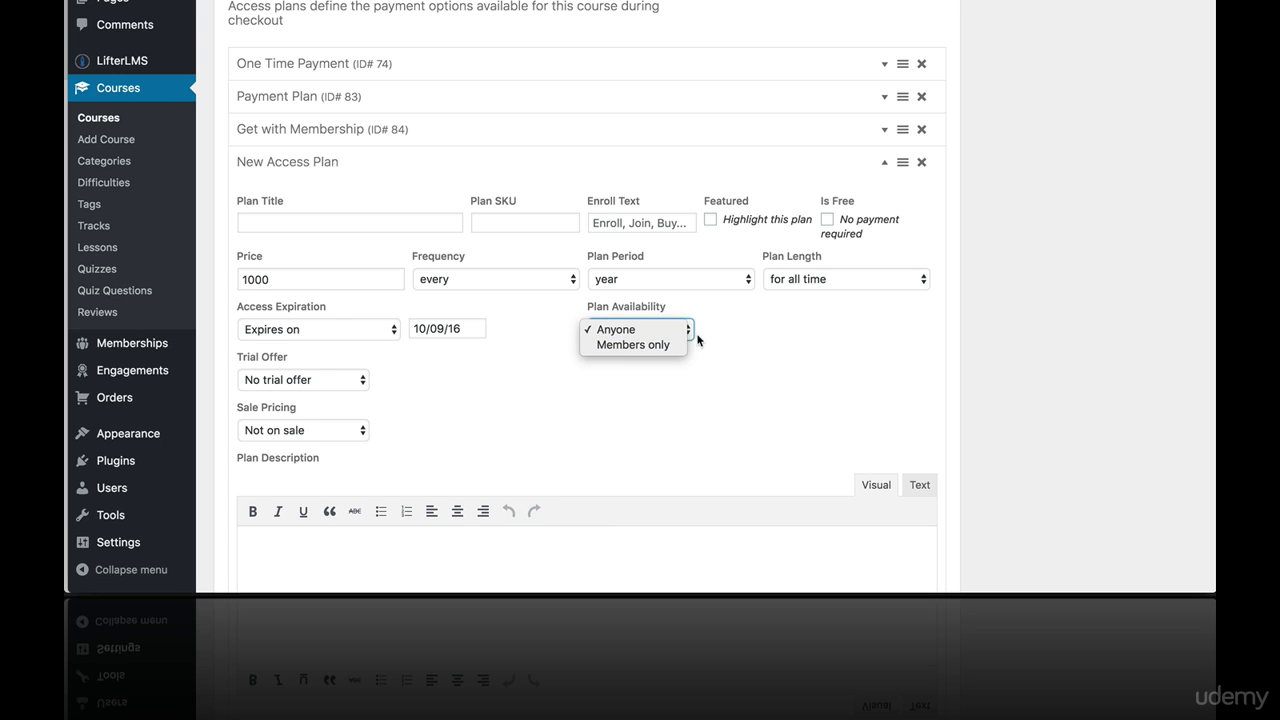
click(751, 360)
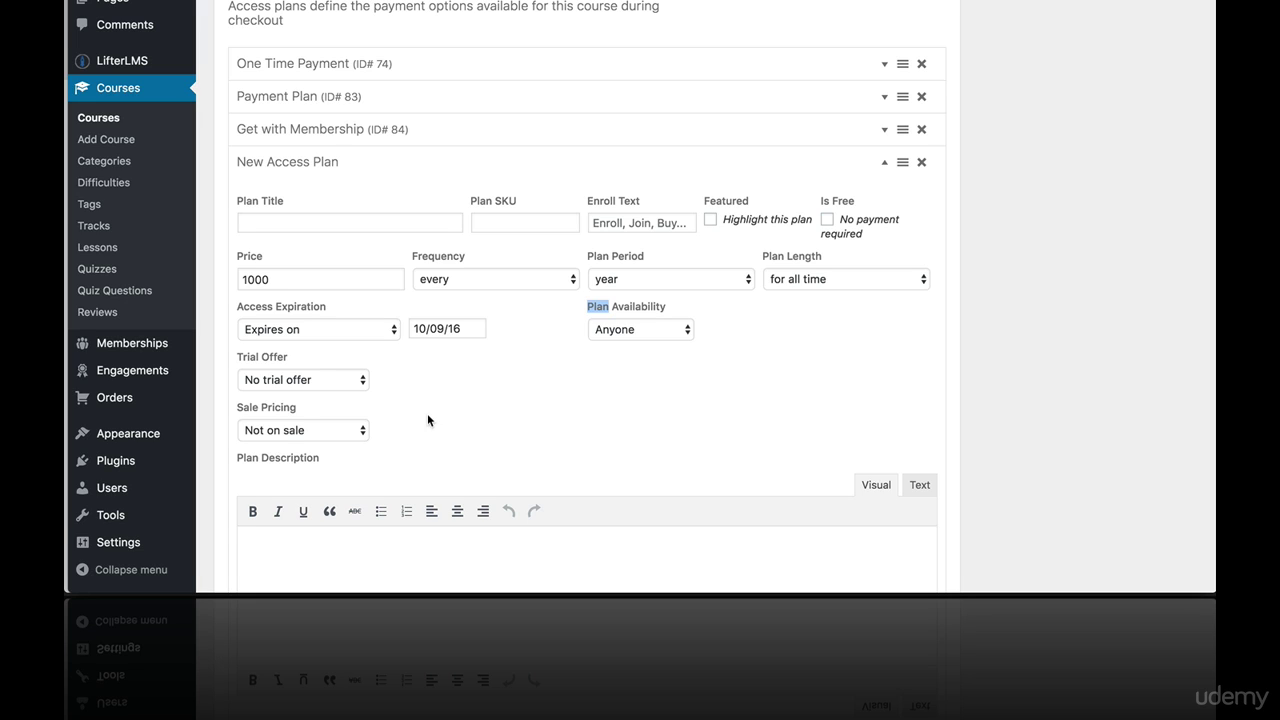
Enable a trial priced at 0 lasting 1 week for the new plan
click(327, 379)
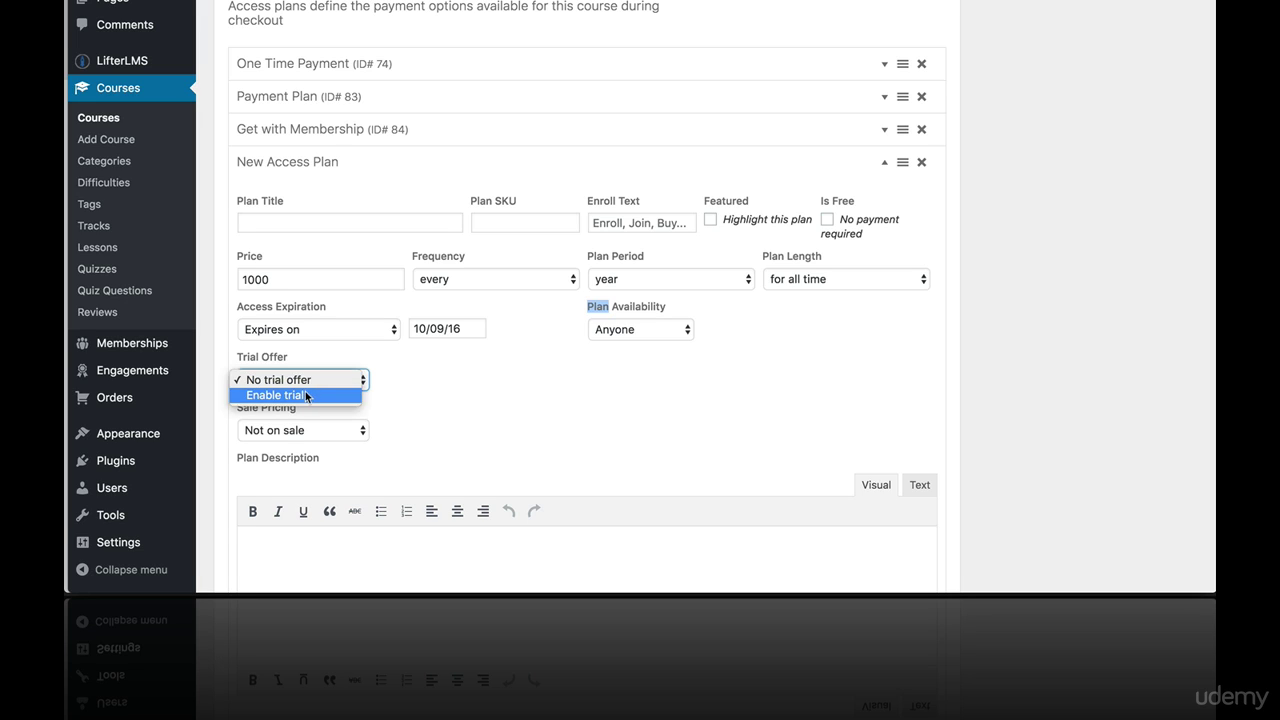
click(304, 394)
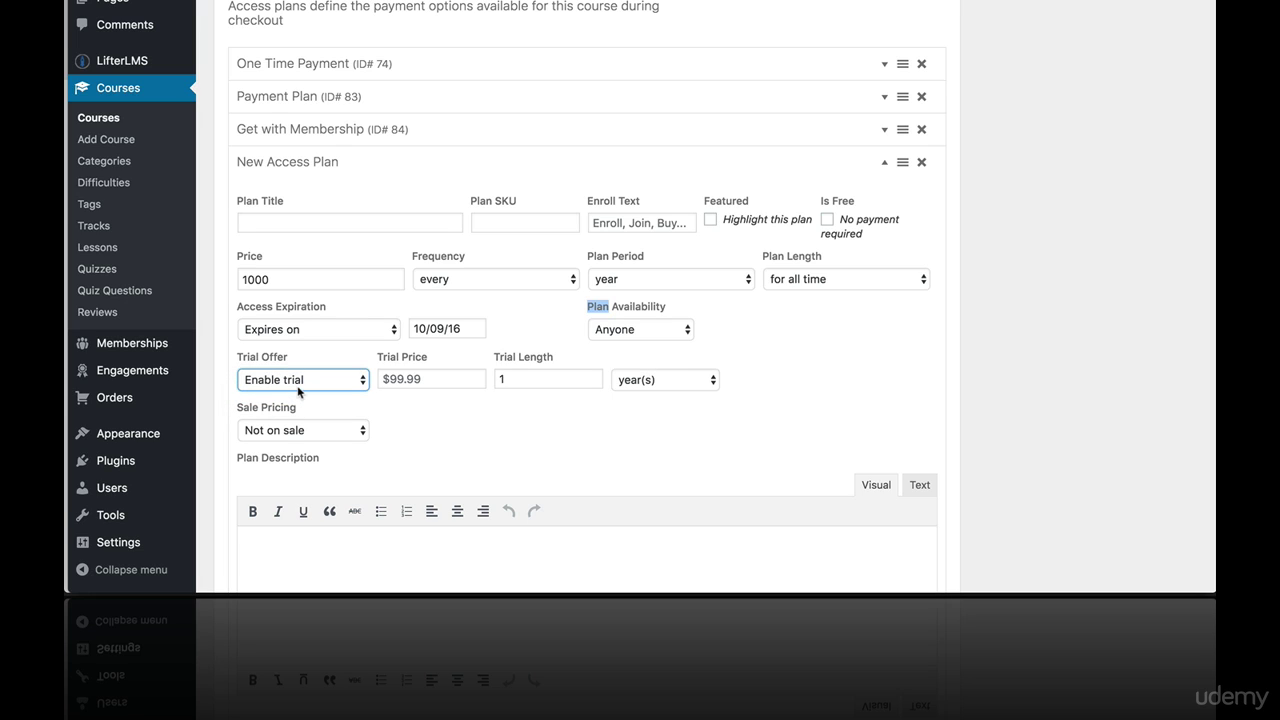
click(448, 379)
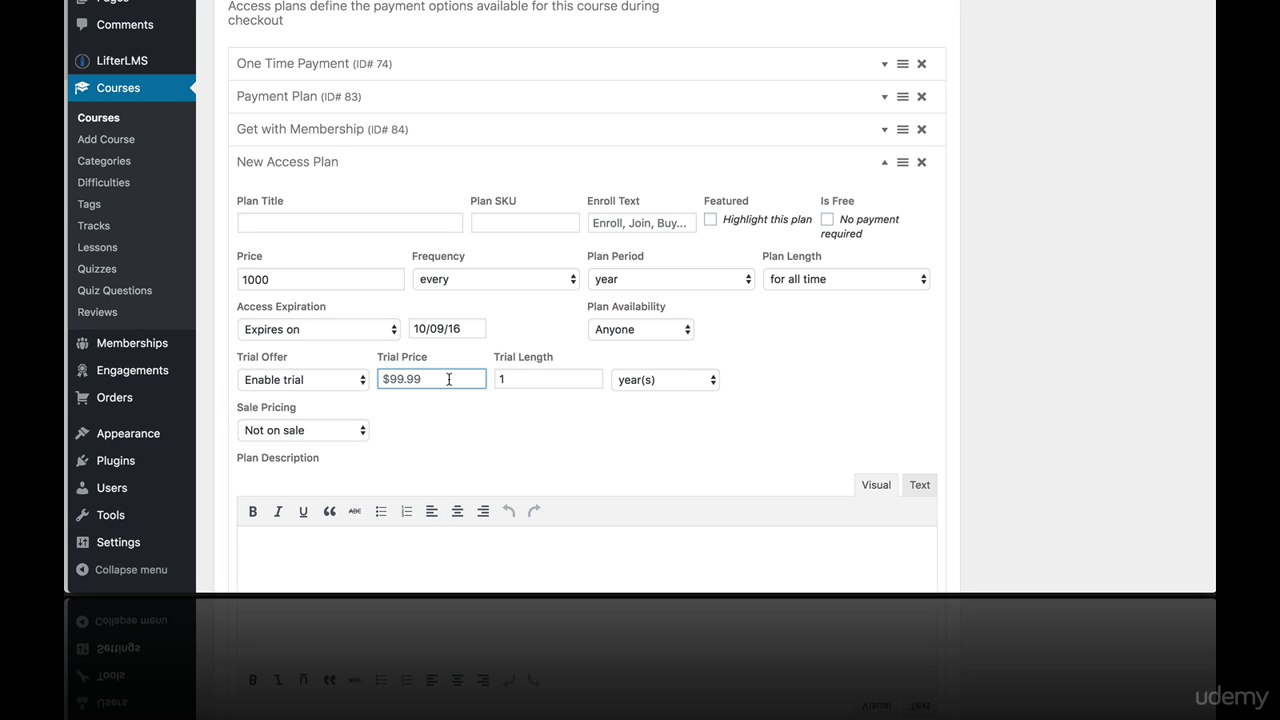
text(1)
click(653, 379)
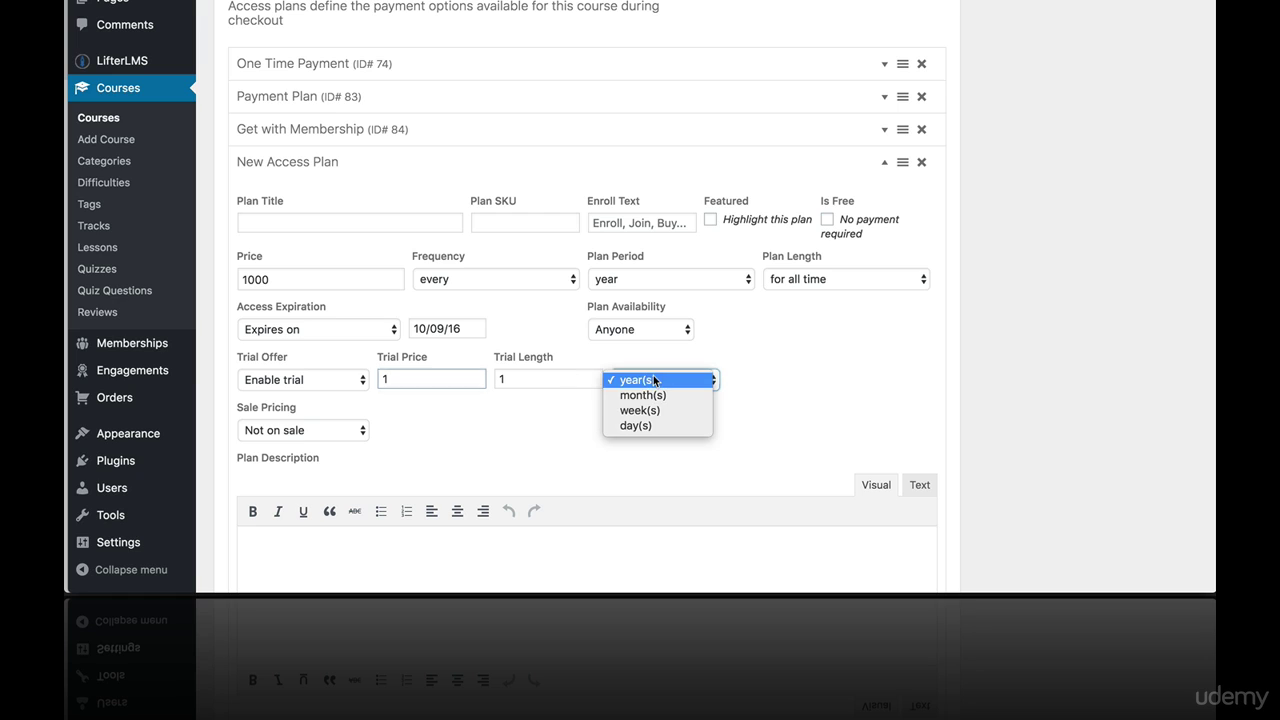
click(640, 410)
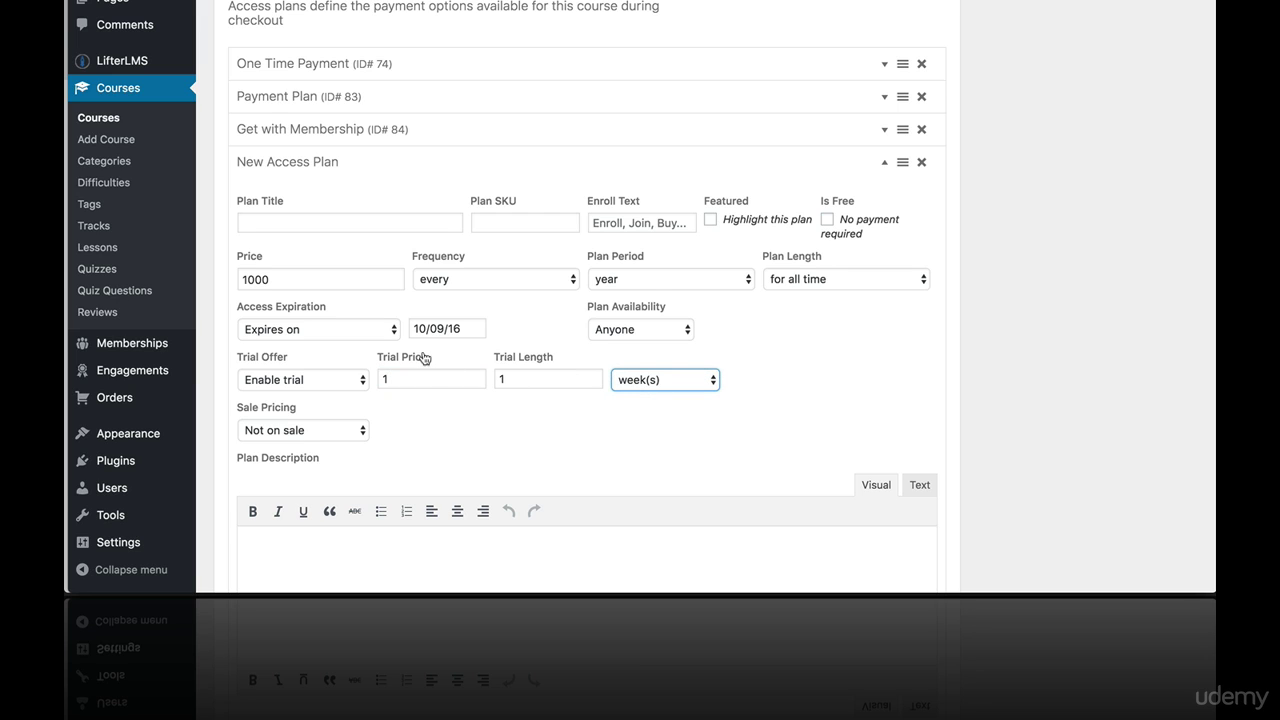
double_click(386, 378)
text(0)
click(457, 424)
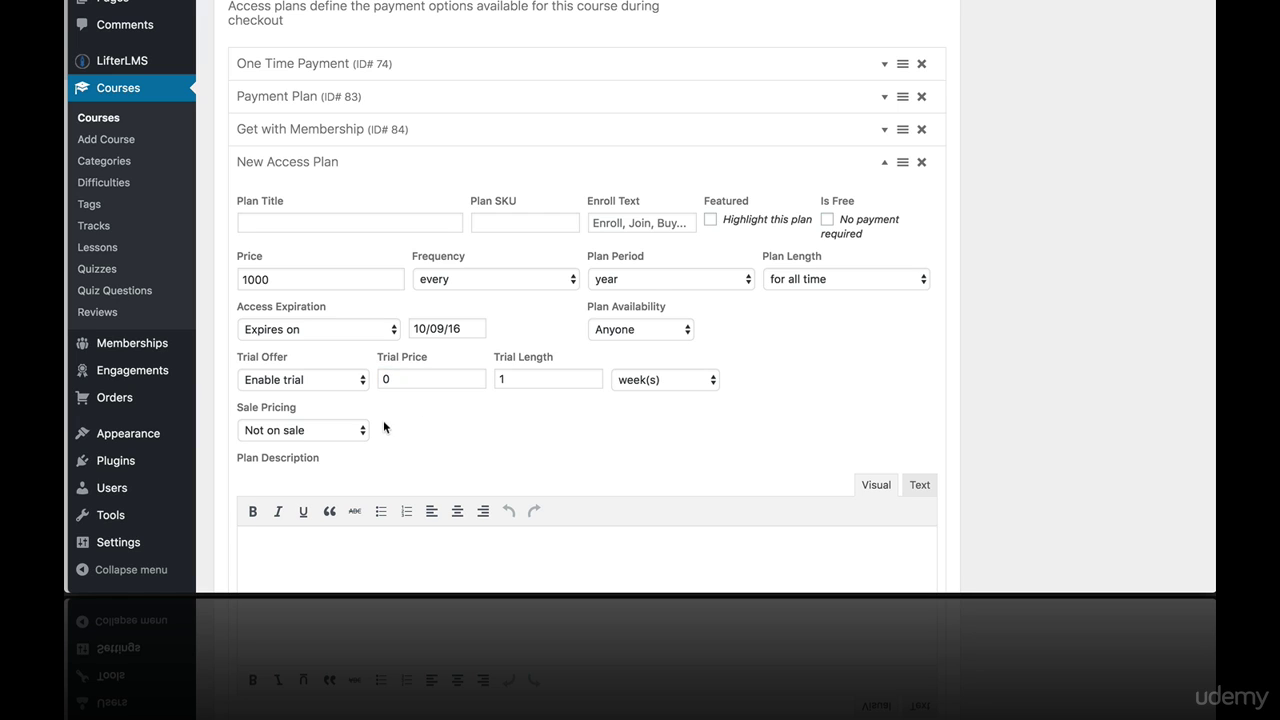
click(343, 430)
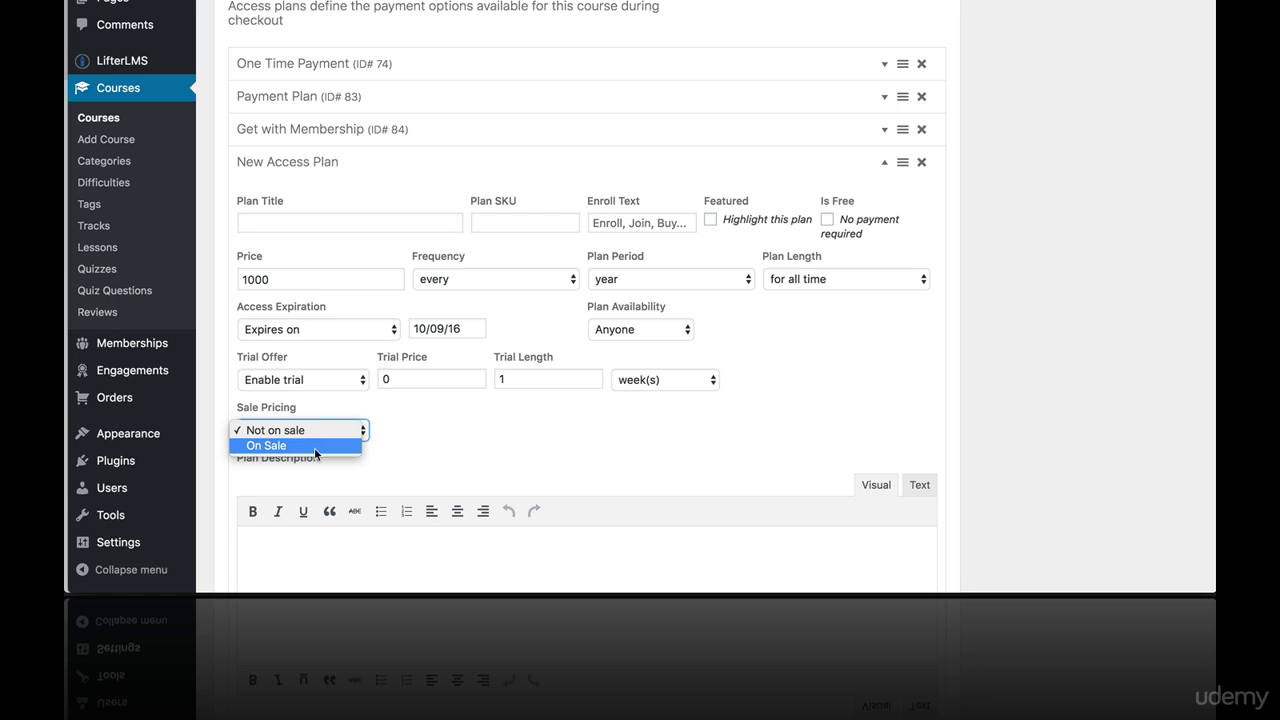
click(314, 447)
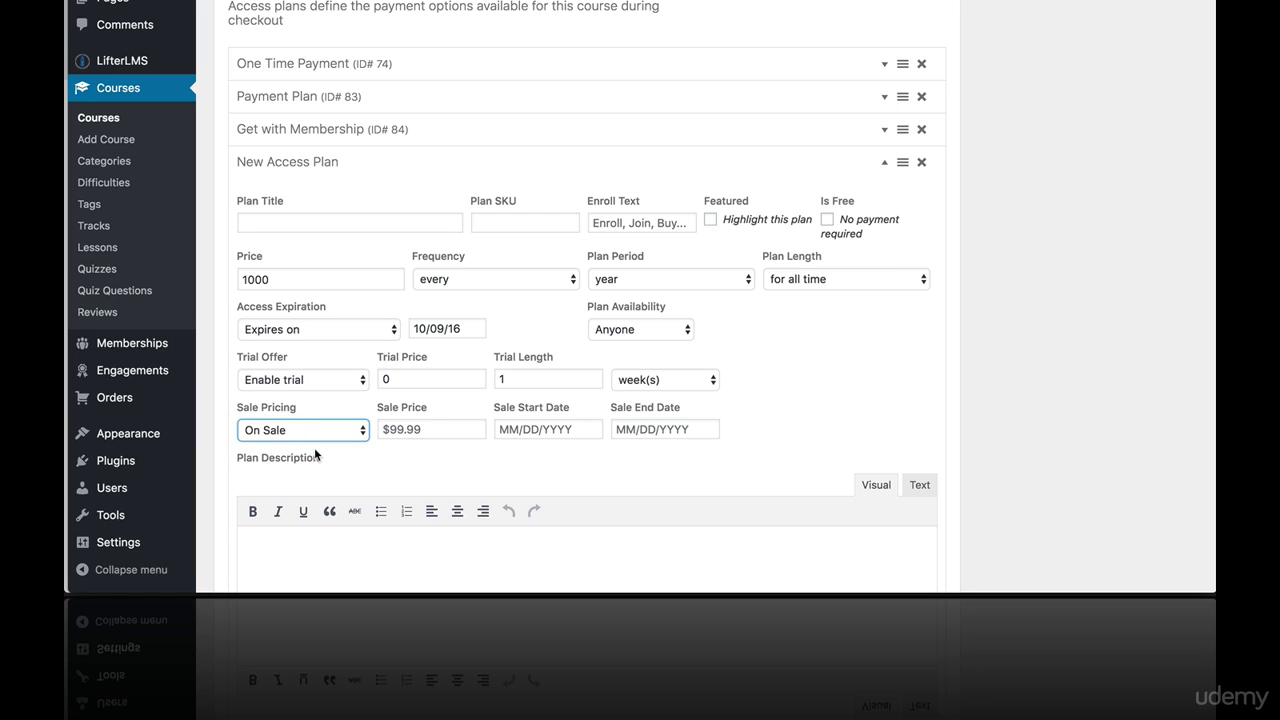
click(405, 430)
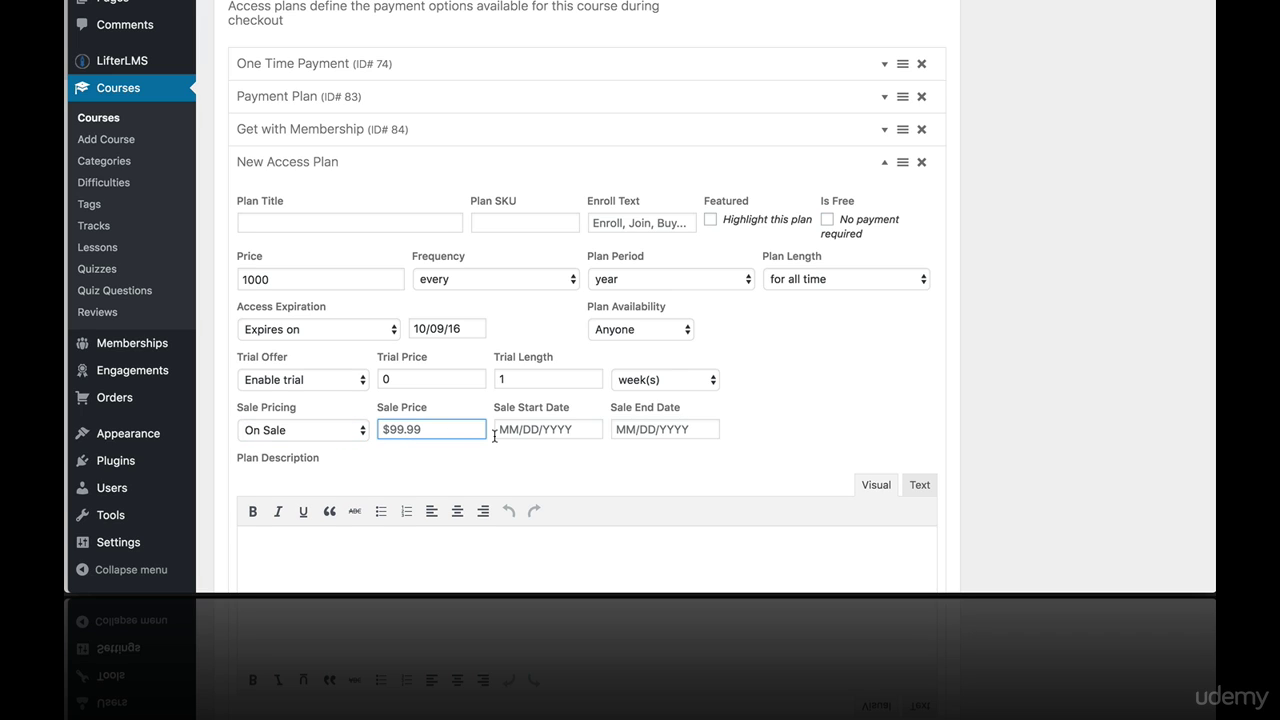
text(500)
click(573, 424)
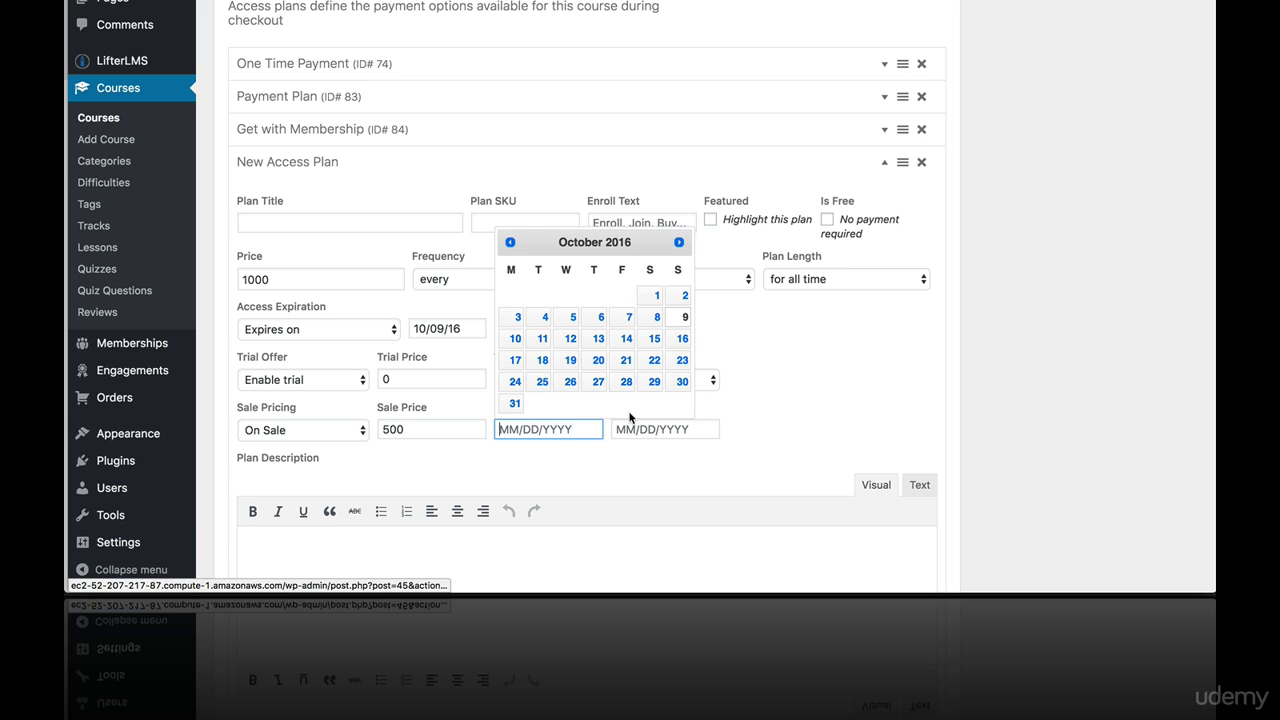
click(826, 433)
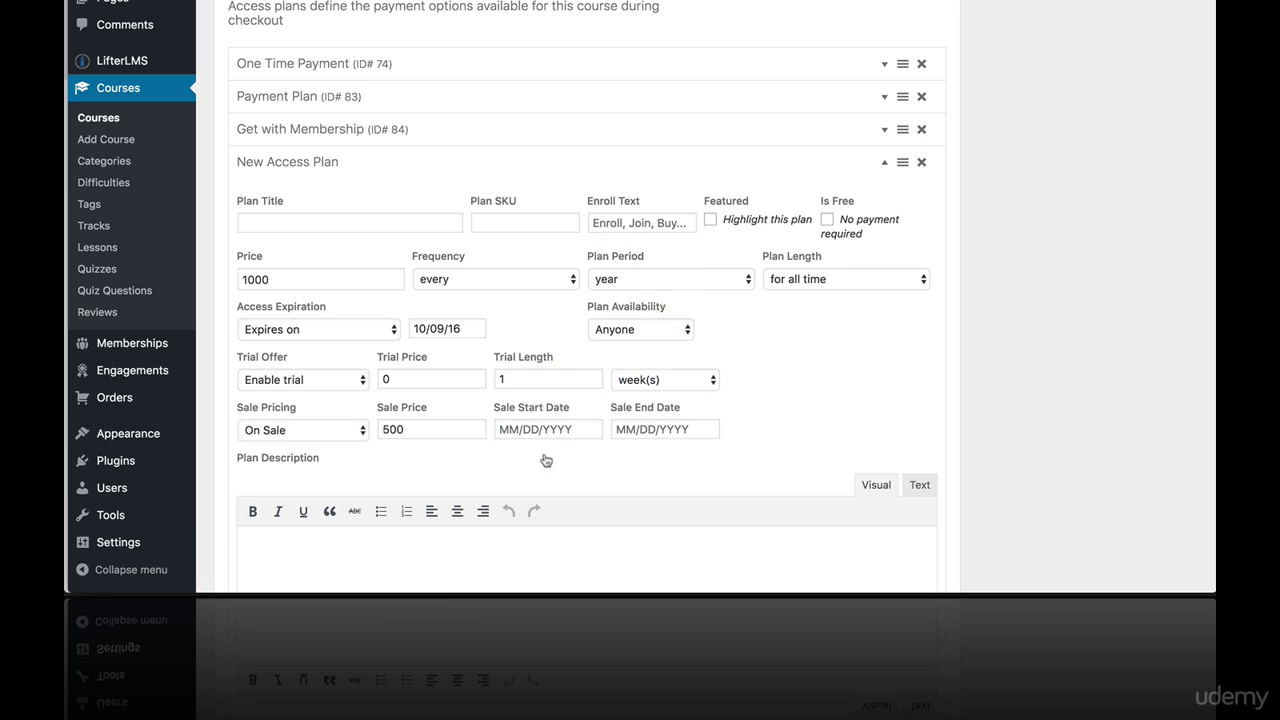
click(312, 431)
click(307, 411)
View the live Business Course page and its pricing table
scroll(534, 439, up, 1)
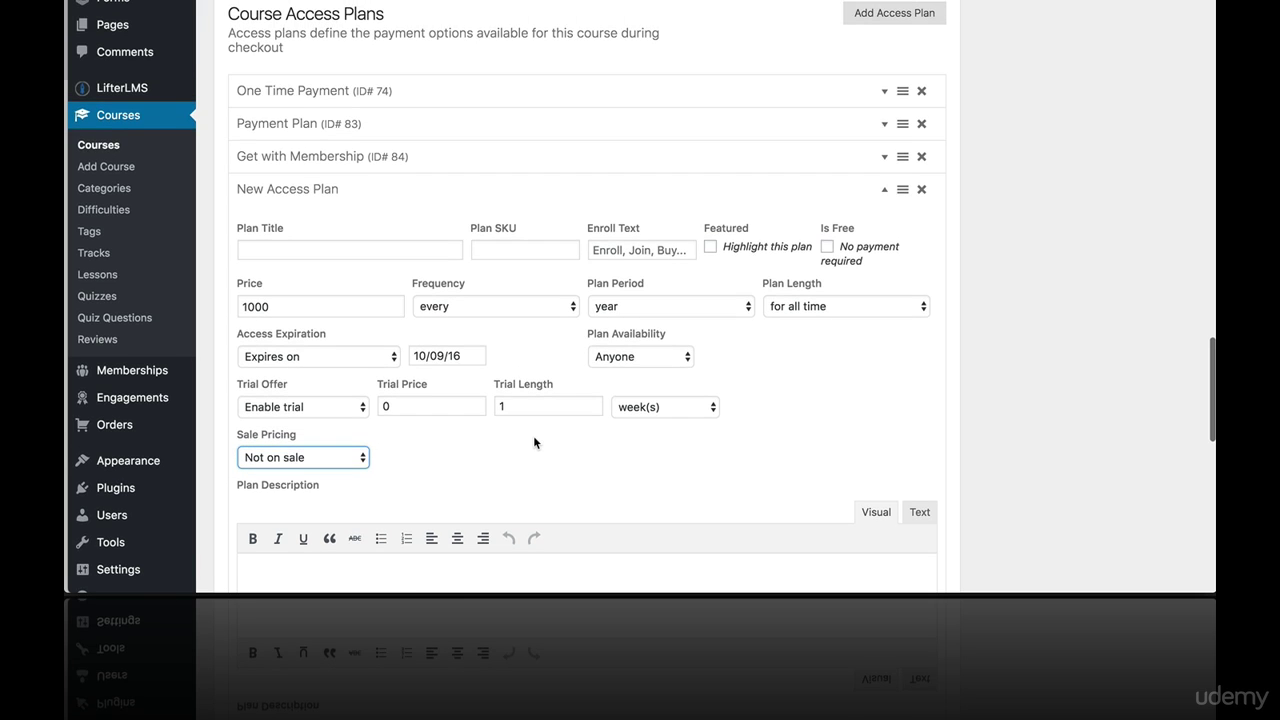
scroll(483, 306, up, 15)
scroll(483, 306, up, 5)
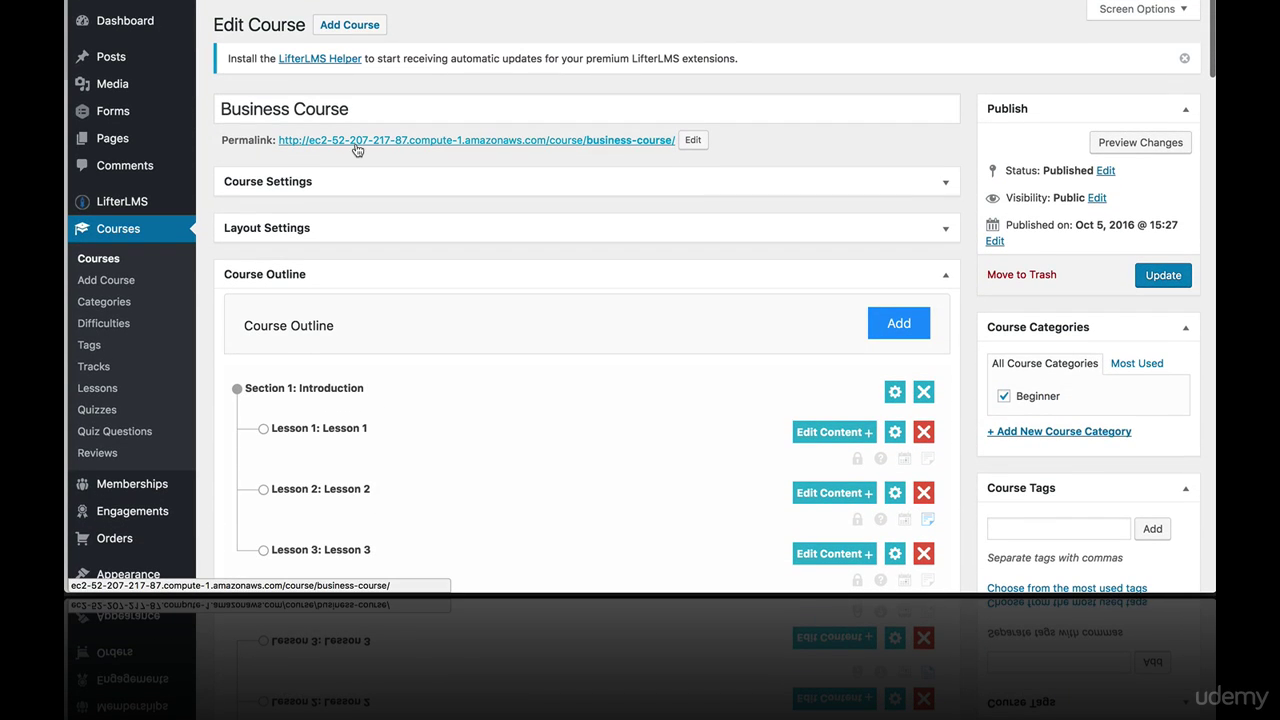
click(357, 142)
scroll(535, 357, down, 5)
scroll(535, 357, down, 3)
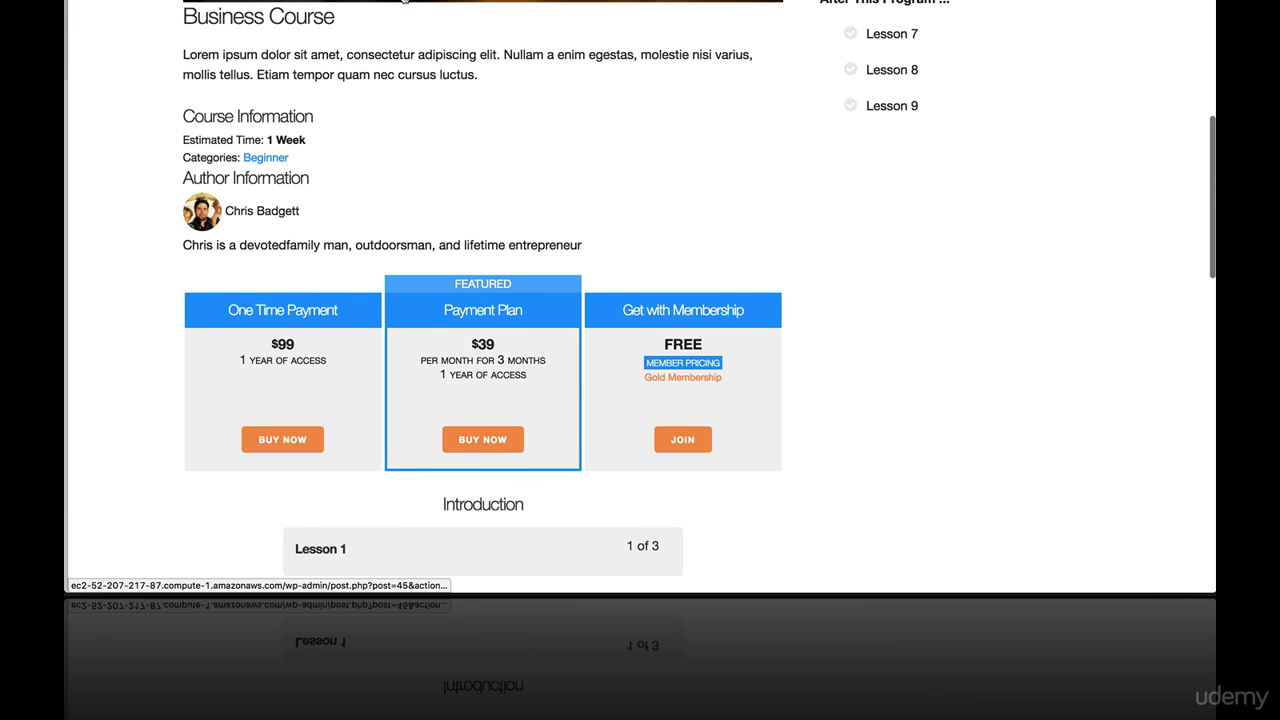
Return to the course editor and expand the Get with Membership plan's settings
click(405, 2)
scroll(485, 269, down, 10)
scroll(485, 269, down, 5)
scroll(485, 269, down, 5)
scroll(486, 276, down, 5)
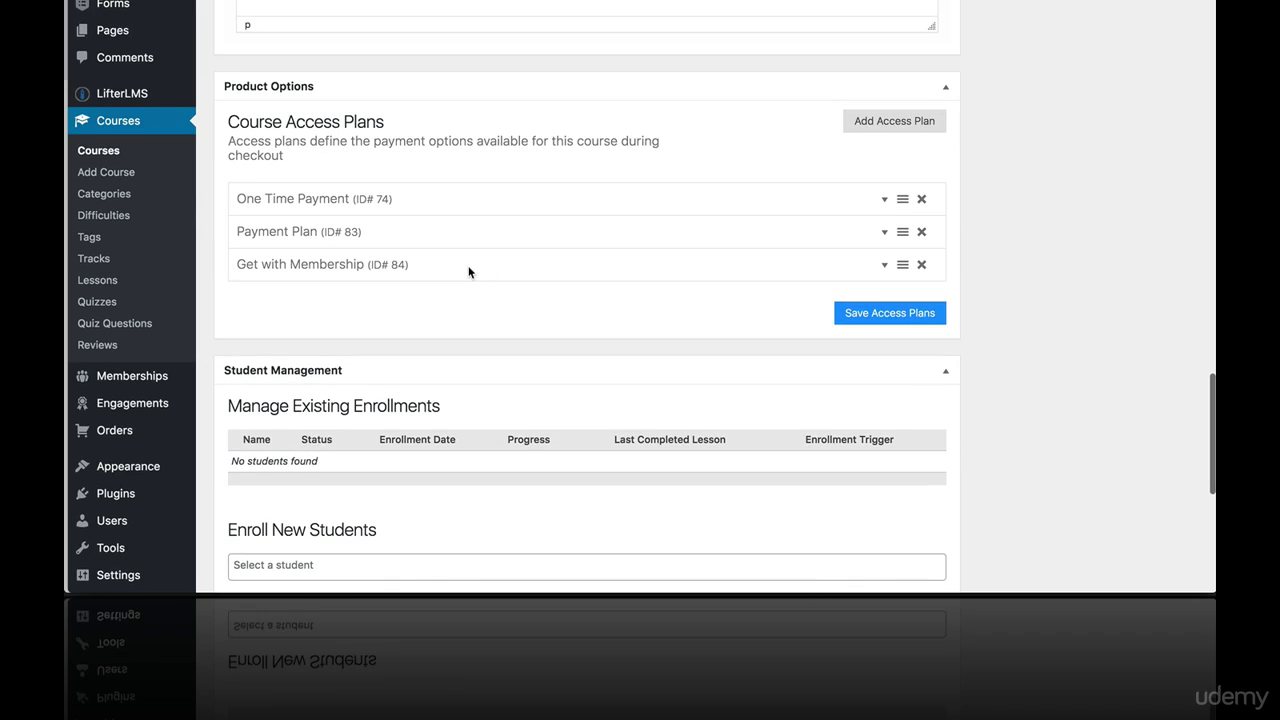
click(468, 271)
scroll(468, 271, down, 2)
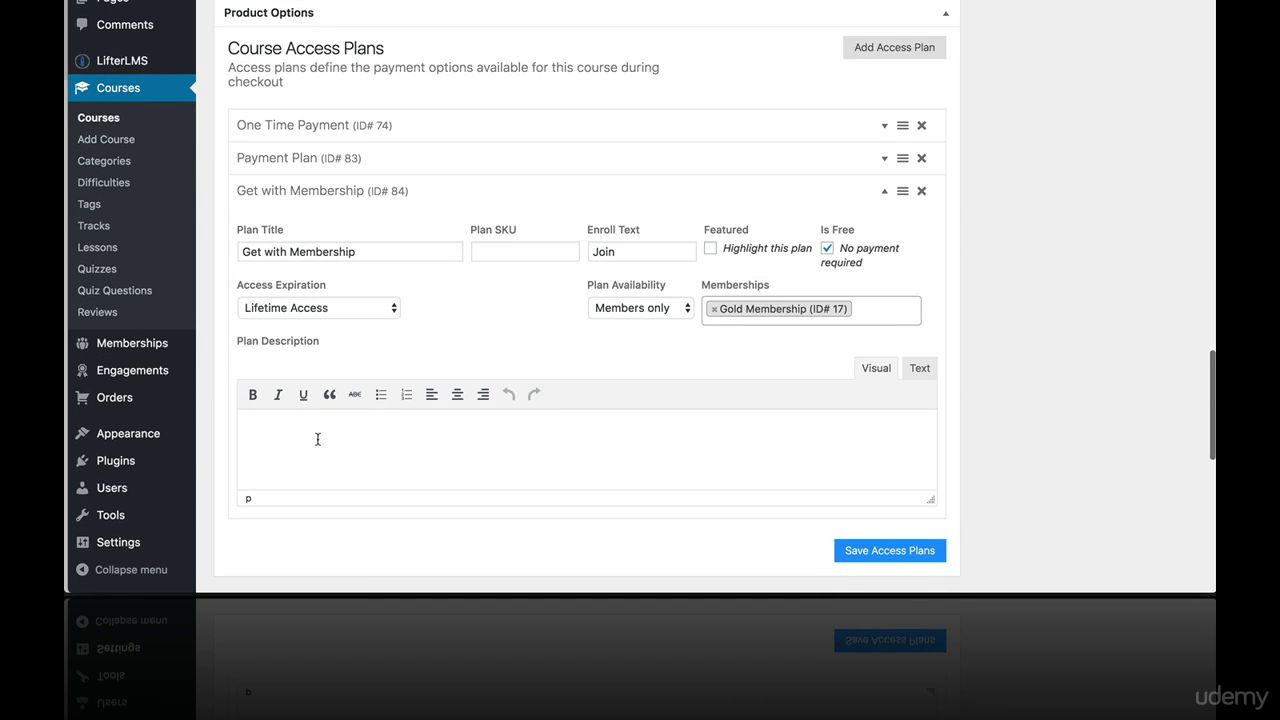
click(316, 440)
scroll(327, 104, up, 1)
scroll(327, 104, up, 15)
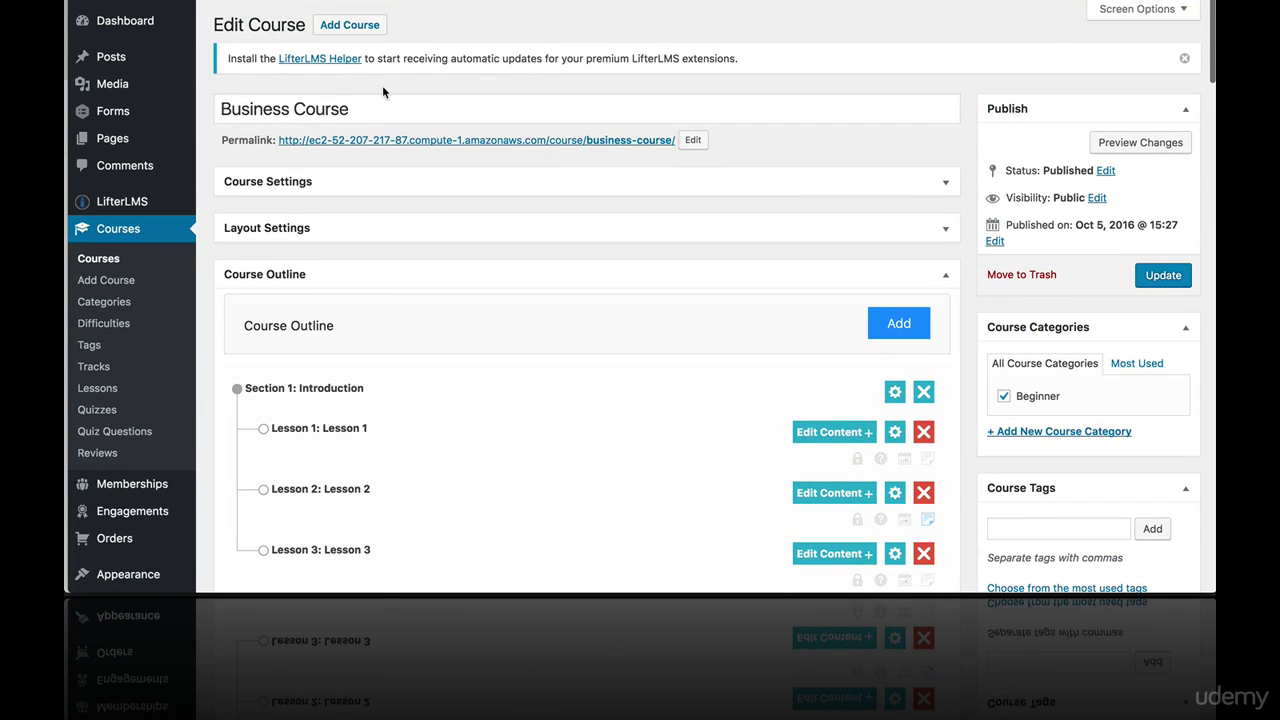
Reopen the live course page and scroll to the One Time Payment, Payment Plan and Get with Membership table
click(402, 148)
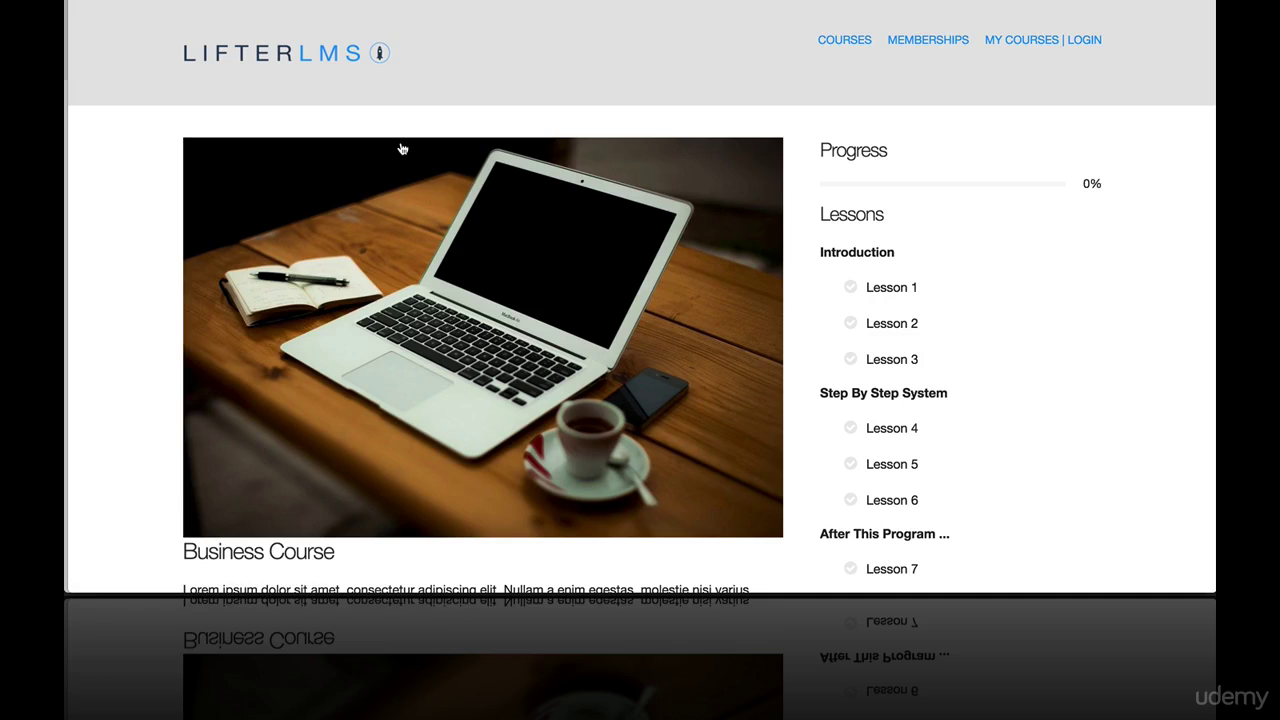
scroll(425, 235, down, 3)
scroll(425, 235, down, 3)
scroll(425, 235, down, 2)
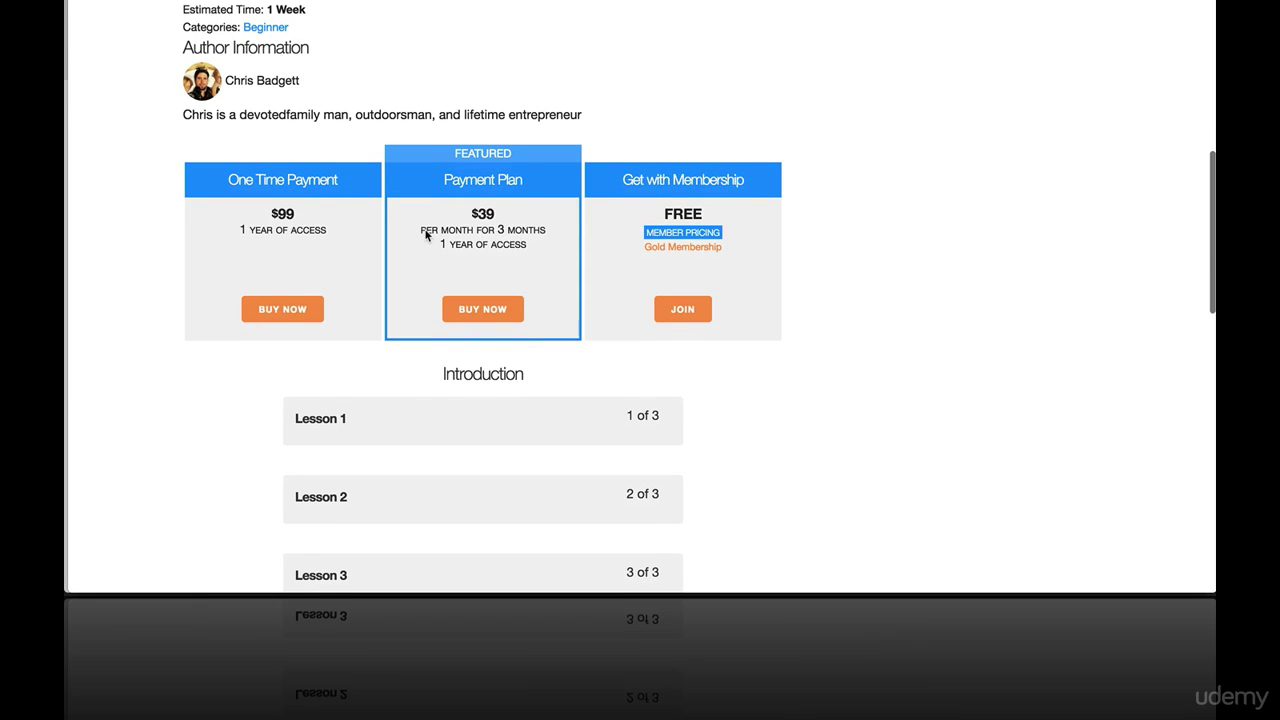